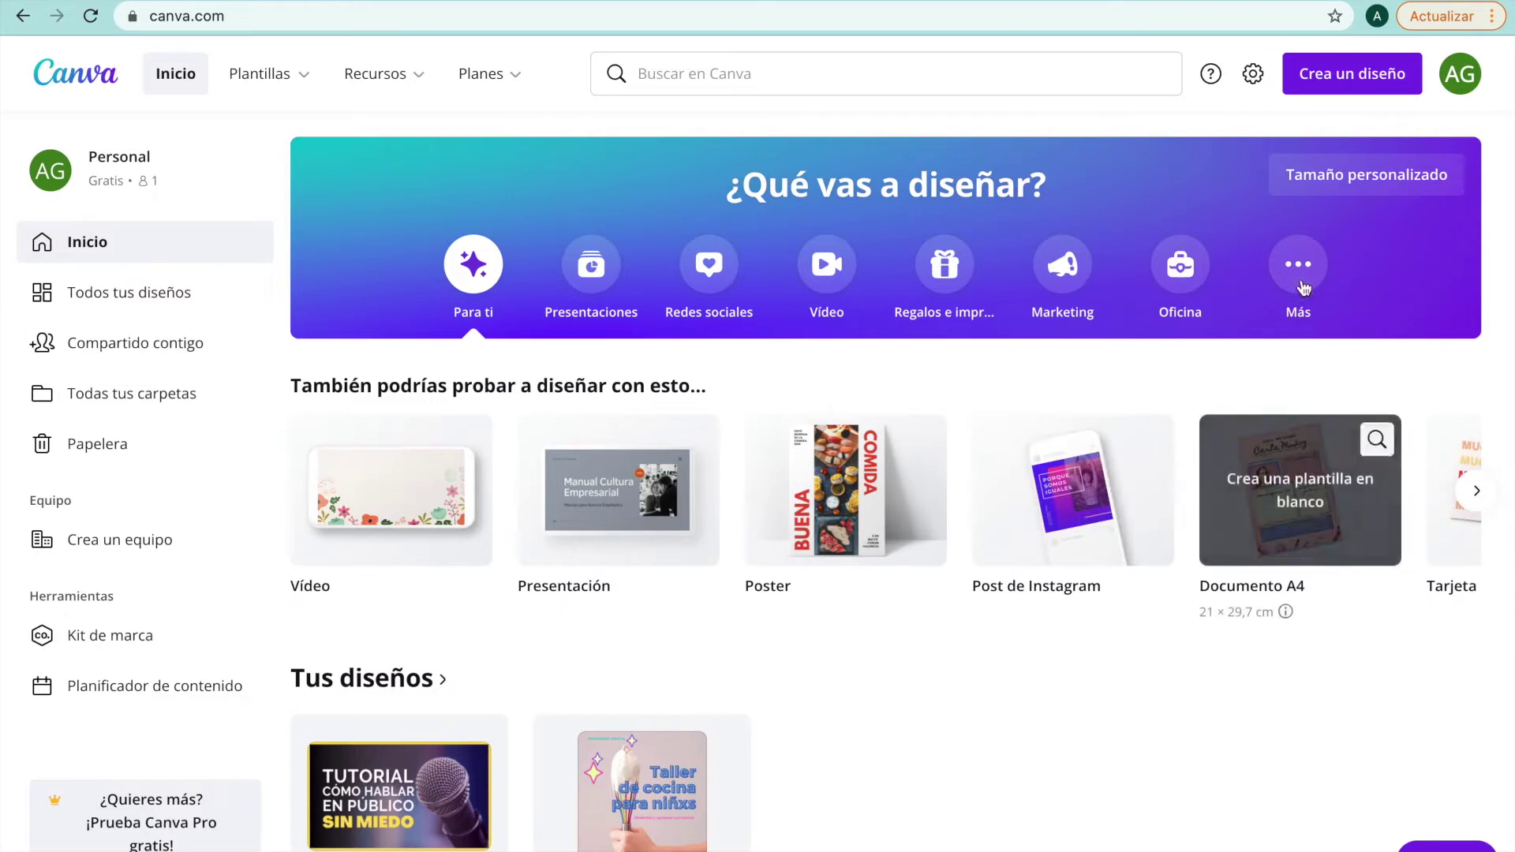
Create a new blank YouTube thumbnail design by searching the design types for "miniatura" and choosing Miniatura de YouTube
{"action": "left_click", "coordinate": [1334, 96]}
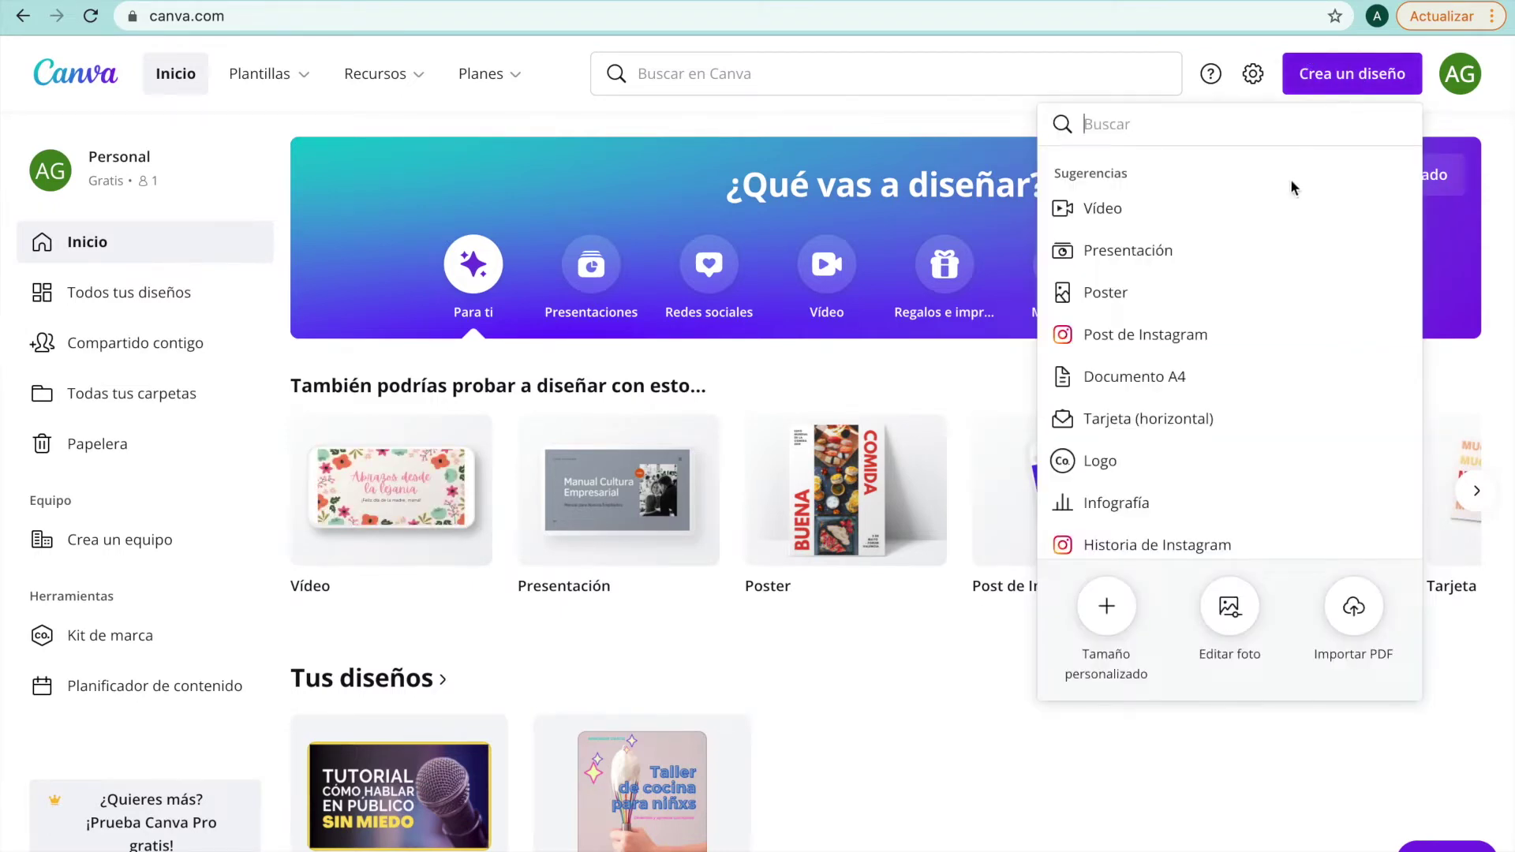
{"action": "scroll", "coordinate": [1282, 390], "scroll_direction": "down", "scroll_amount": 5}
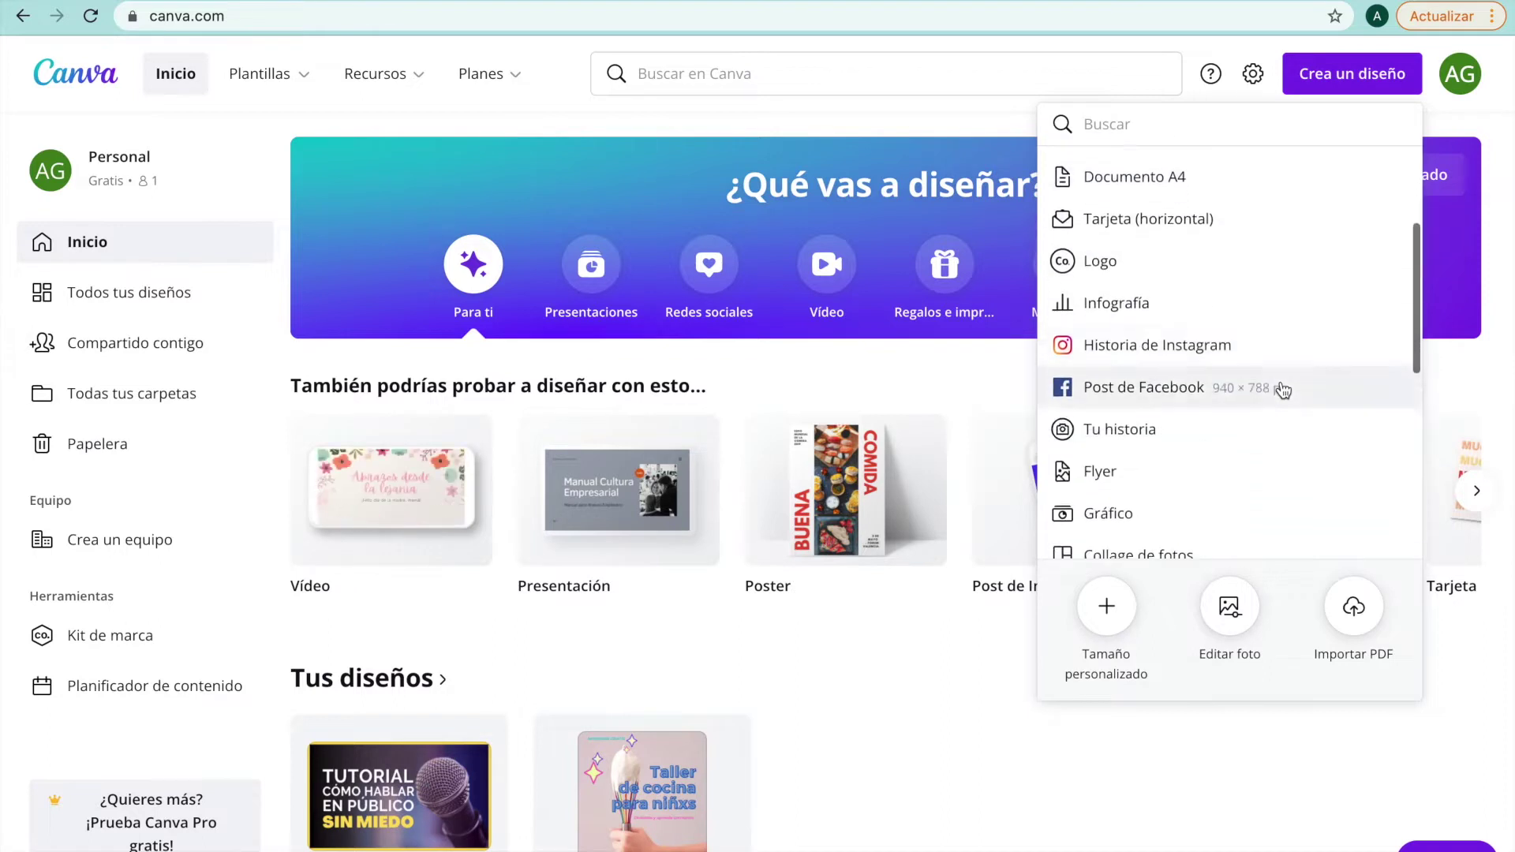
{"action": "scroll", "coordinate": [1283, 390], "scroll_direction": "down", "scroll_amount": 6}
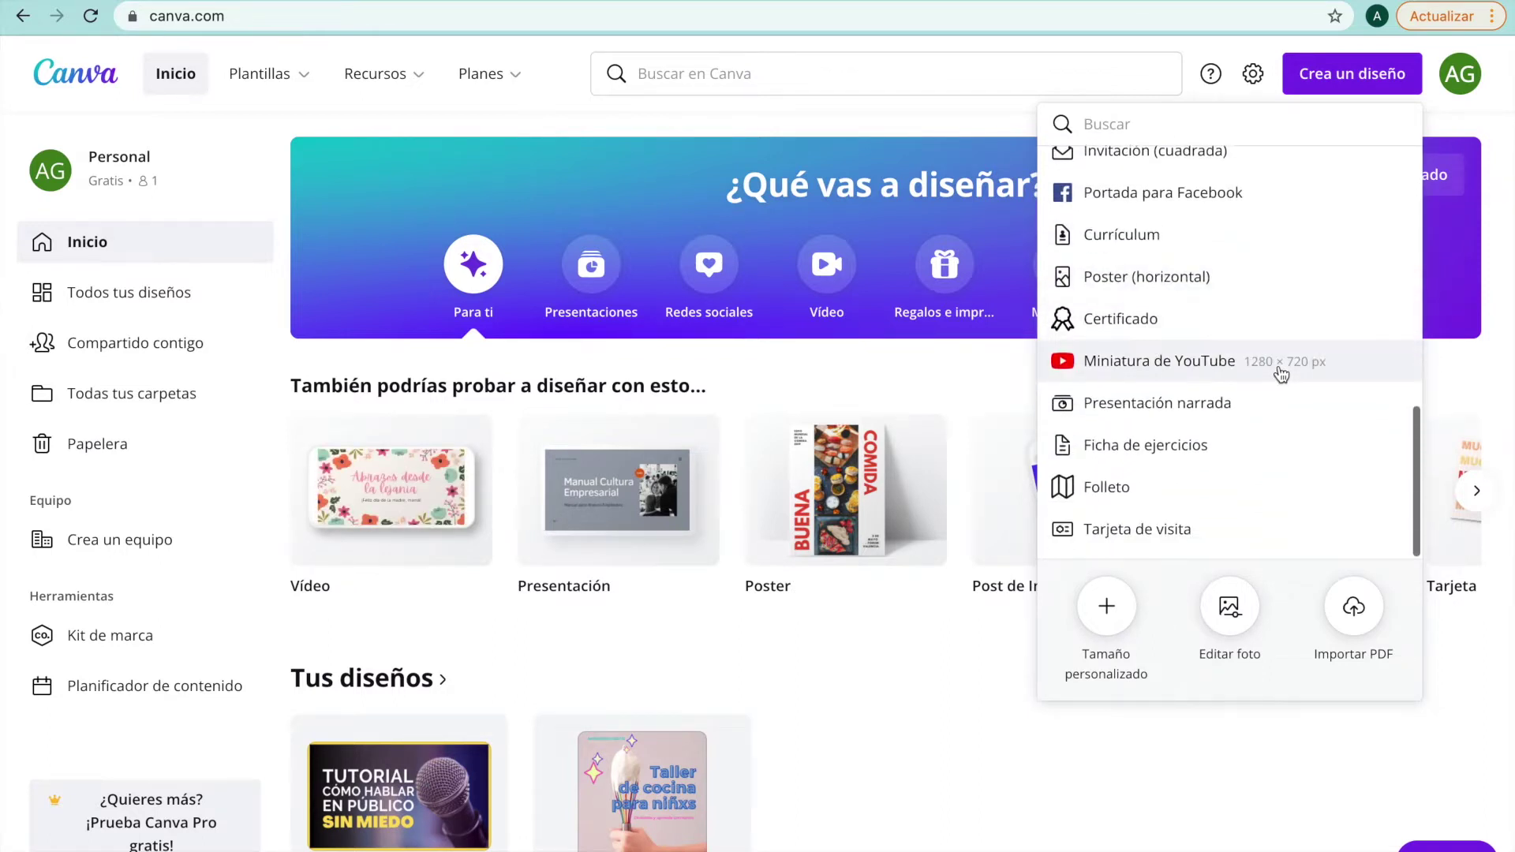
{"action": "scroll", "coordinate": [1281, 374], "scroll_direction": "down", "scroll_amount": 2}
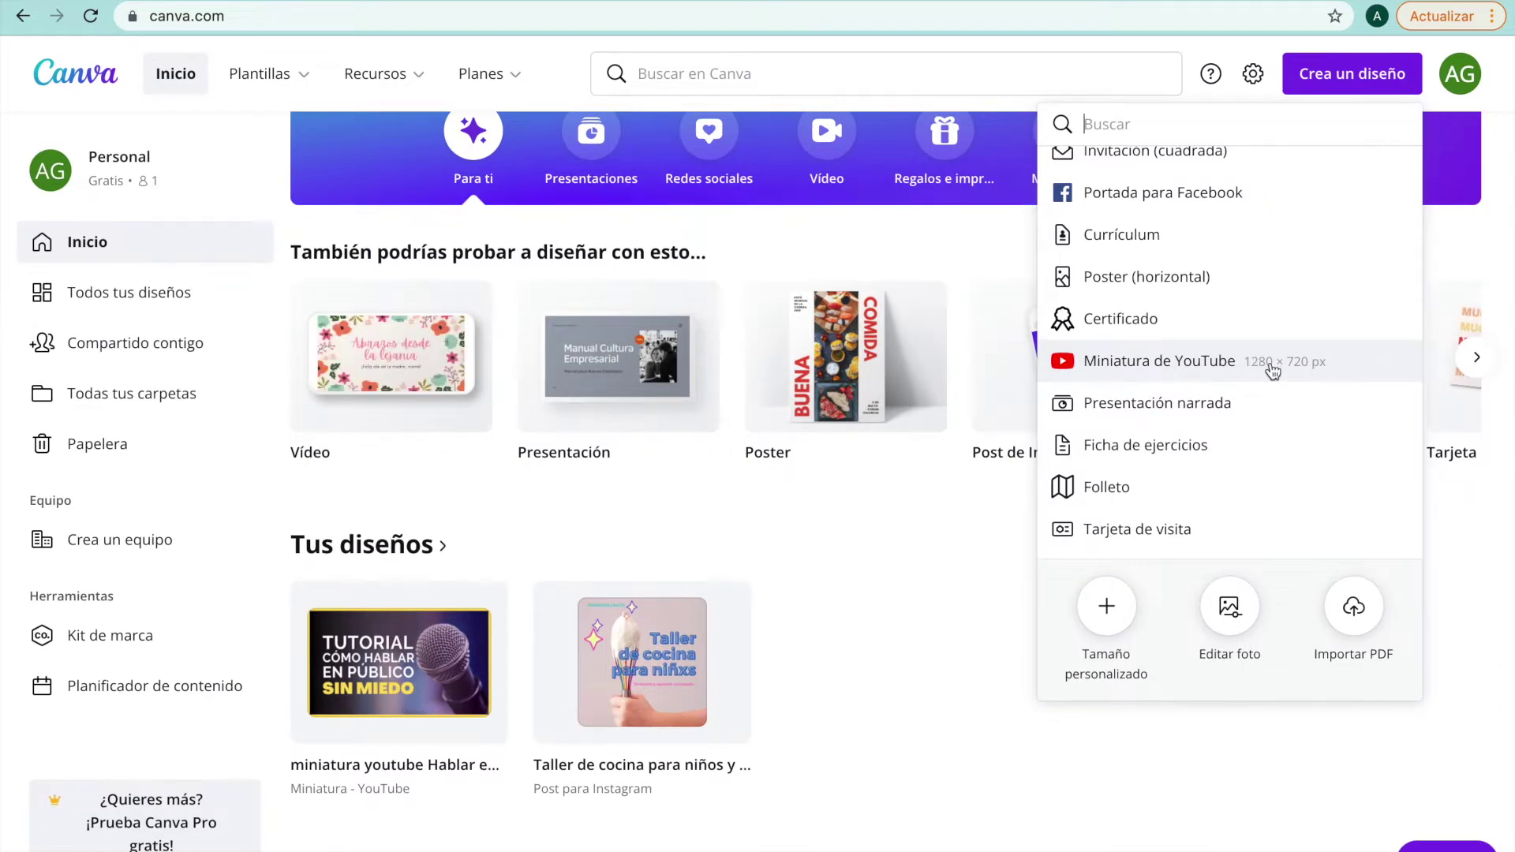
{"action": "scroll", "coordinate": [1271, 371], "scroll_direction": "up", "scroll_amount": 1}
{"action": "scroll", "coordinate": [1270, 371], "scroll_direction": "up", "scroll_amount": 10}
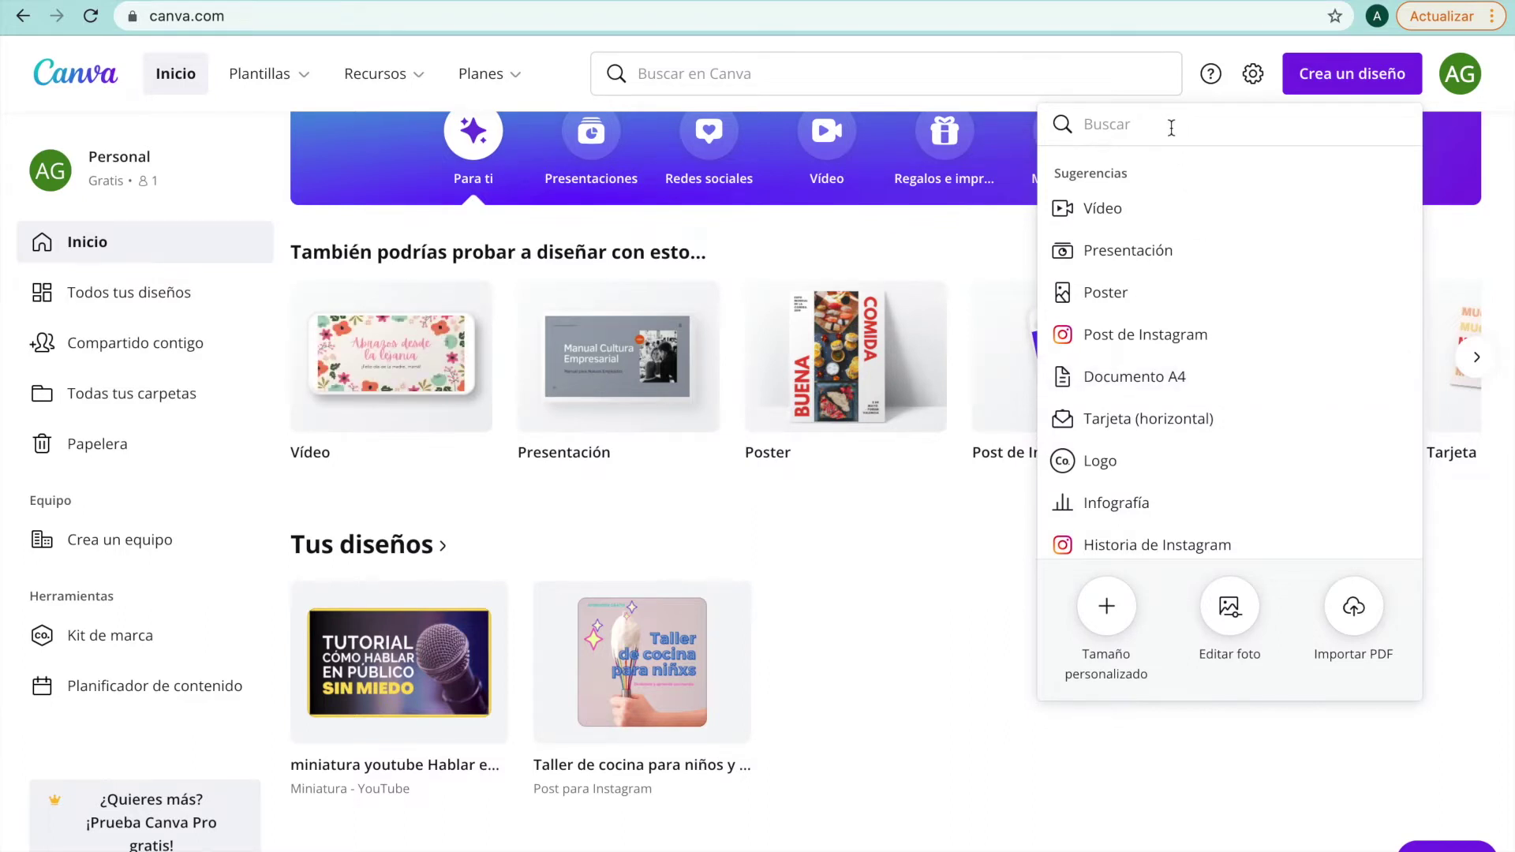
{"action": "type", "text": "miniatura"}
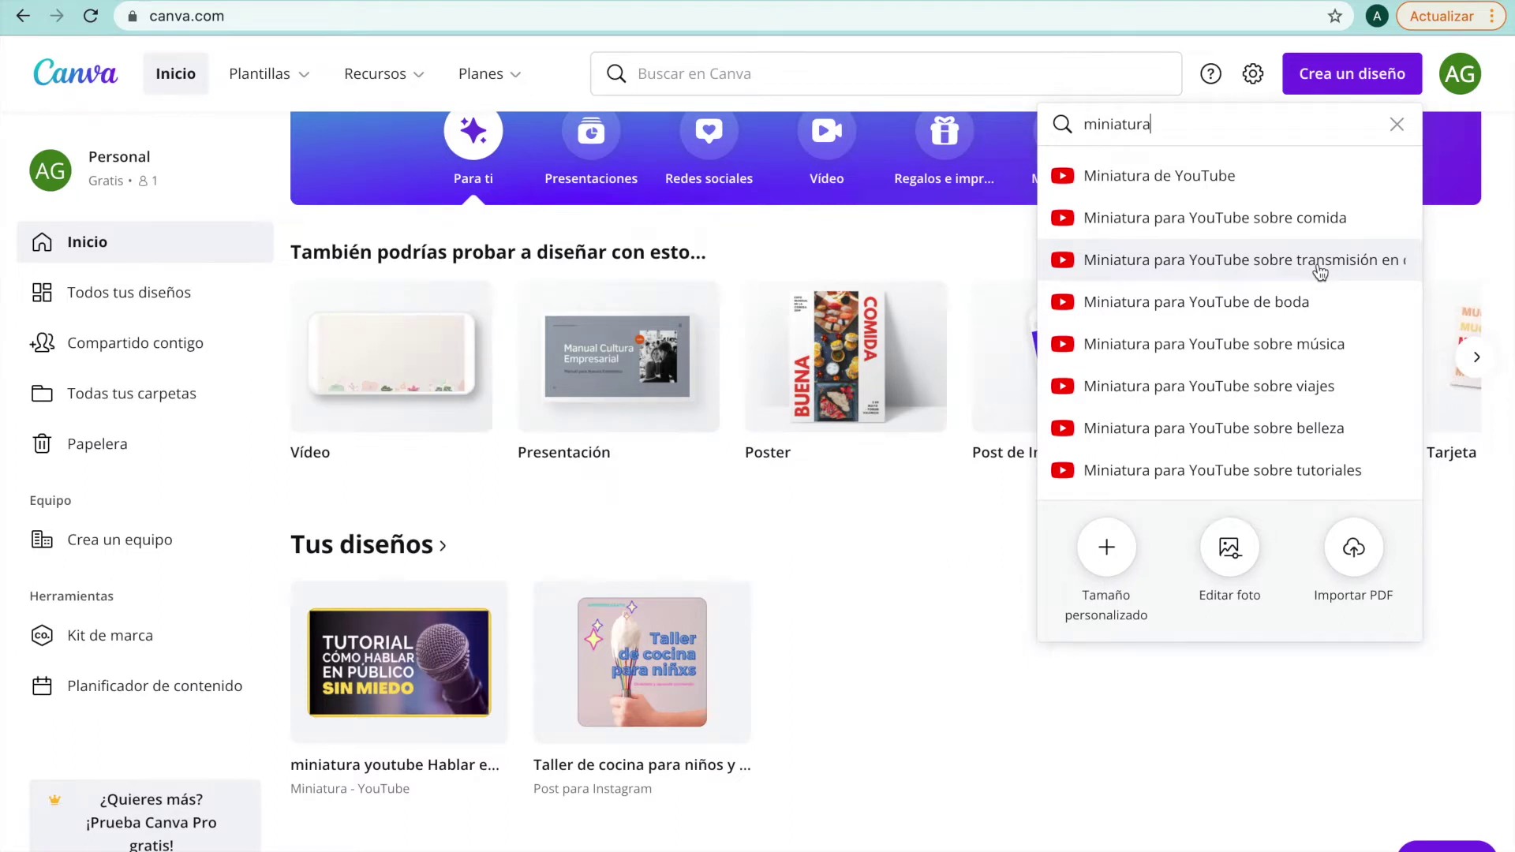
{"action": "left_click", "coordinate": [1278, 186]}
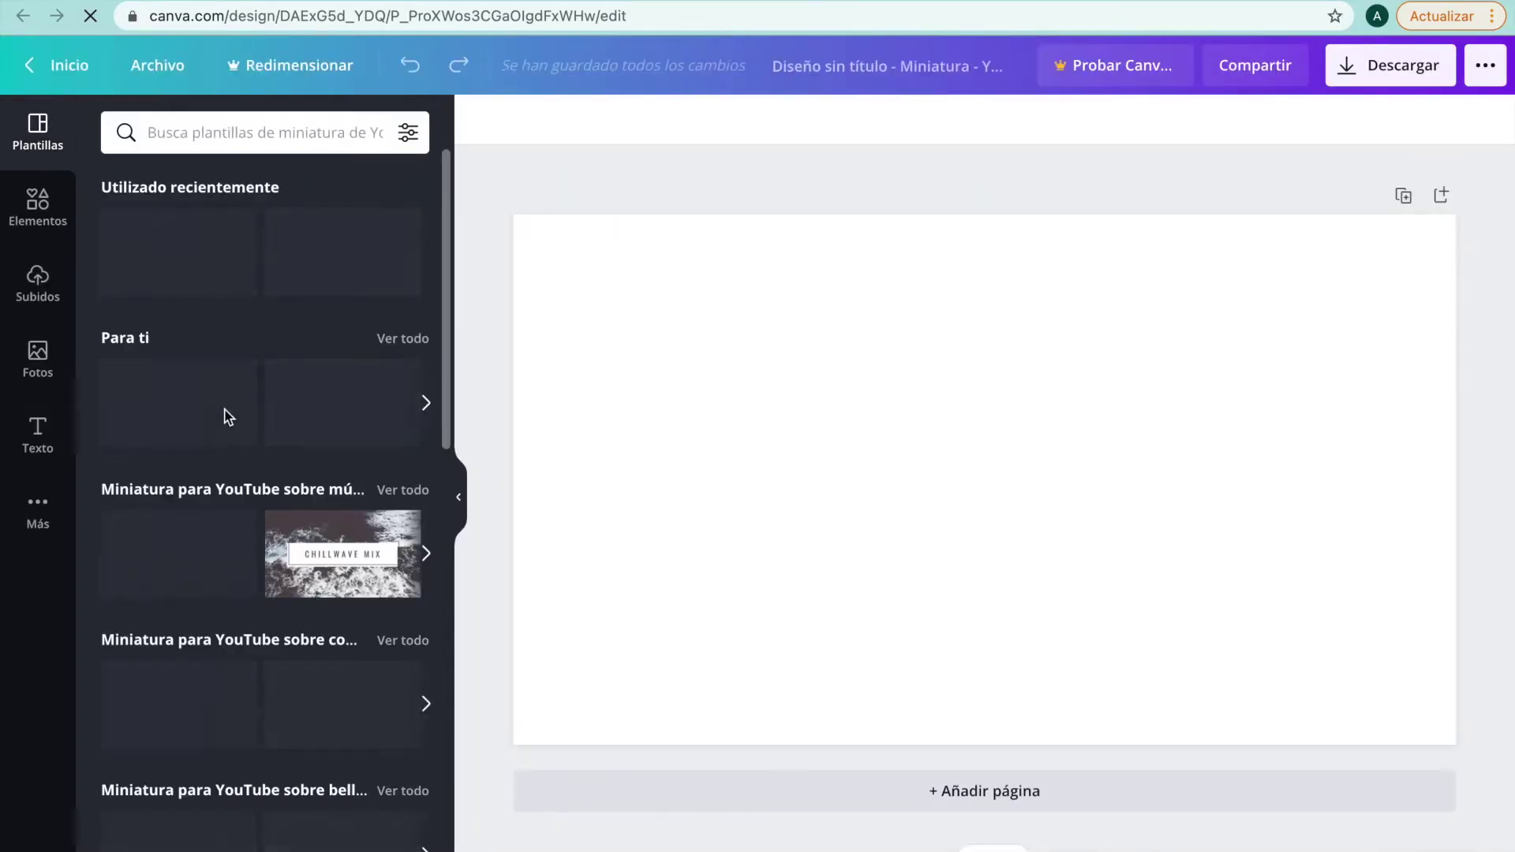
Browse the YouTube thumbnail templates, looking through the themed categories and the full list of results
{"action": "scroll", "coordinate": [201, 537], "scroll_direction": "down", "scroll_amount": 5}
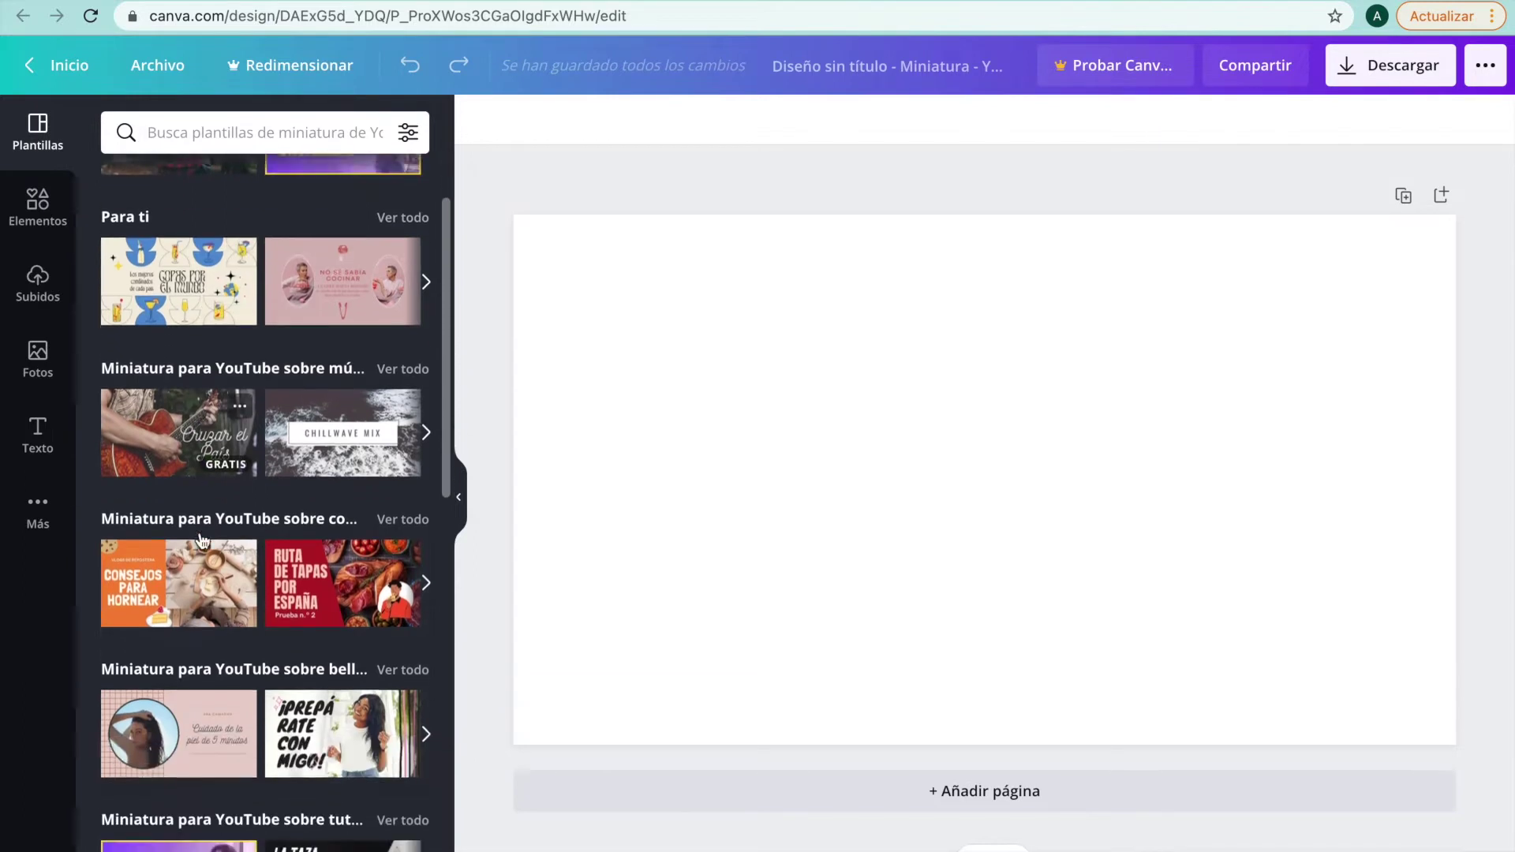
{"action": "scroll", "coordinate": [245, 371], "scroll_direction": "down", "scroll_amount": 3}
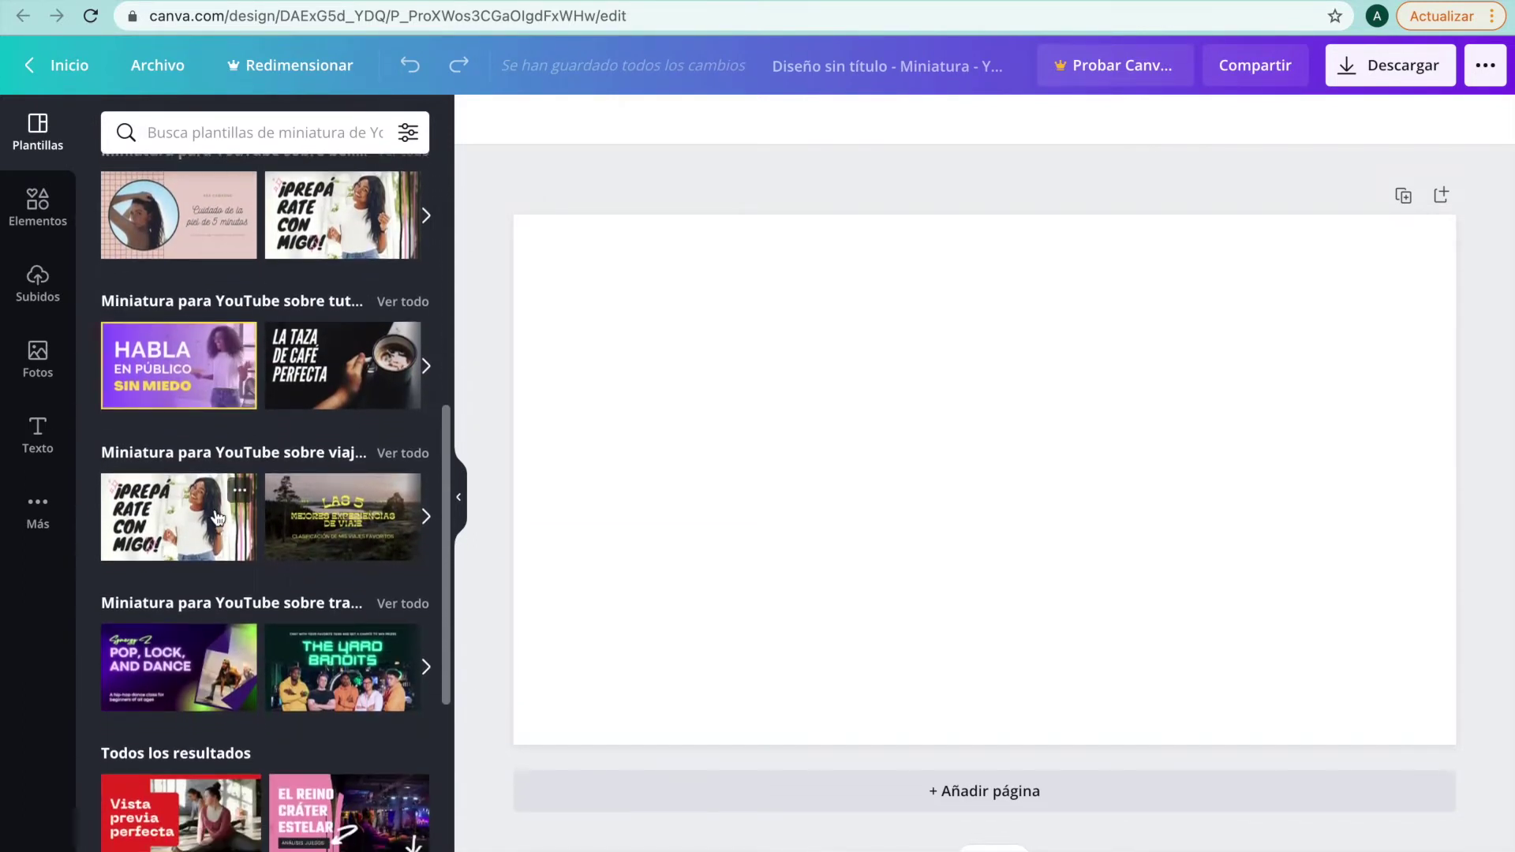
{"action": "scroll", "coordinate": [229, 473], "scroll_direction": "down", "scroll_amount": 5}
{"action": "scroll", "coordinate": [214, 514], "scroll_direction": "down", "scroll_amount": 3}
{"action": "scroll", "coordinate": [213, 509], "scroll_direction": "up", "scroll_amount": 10}
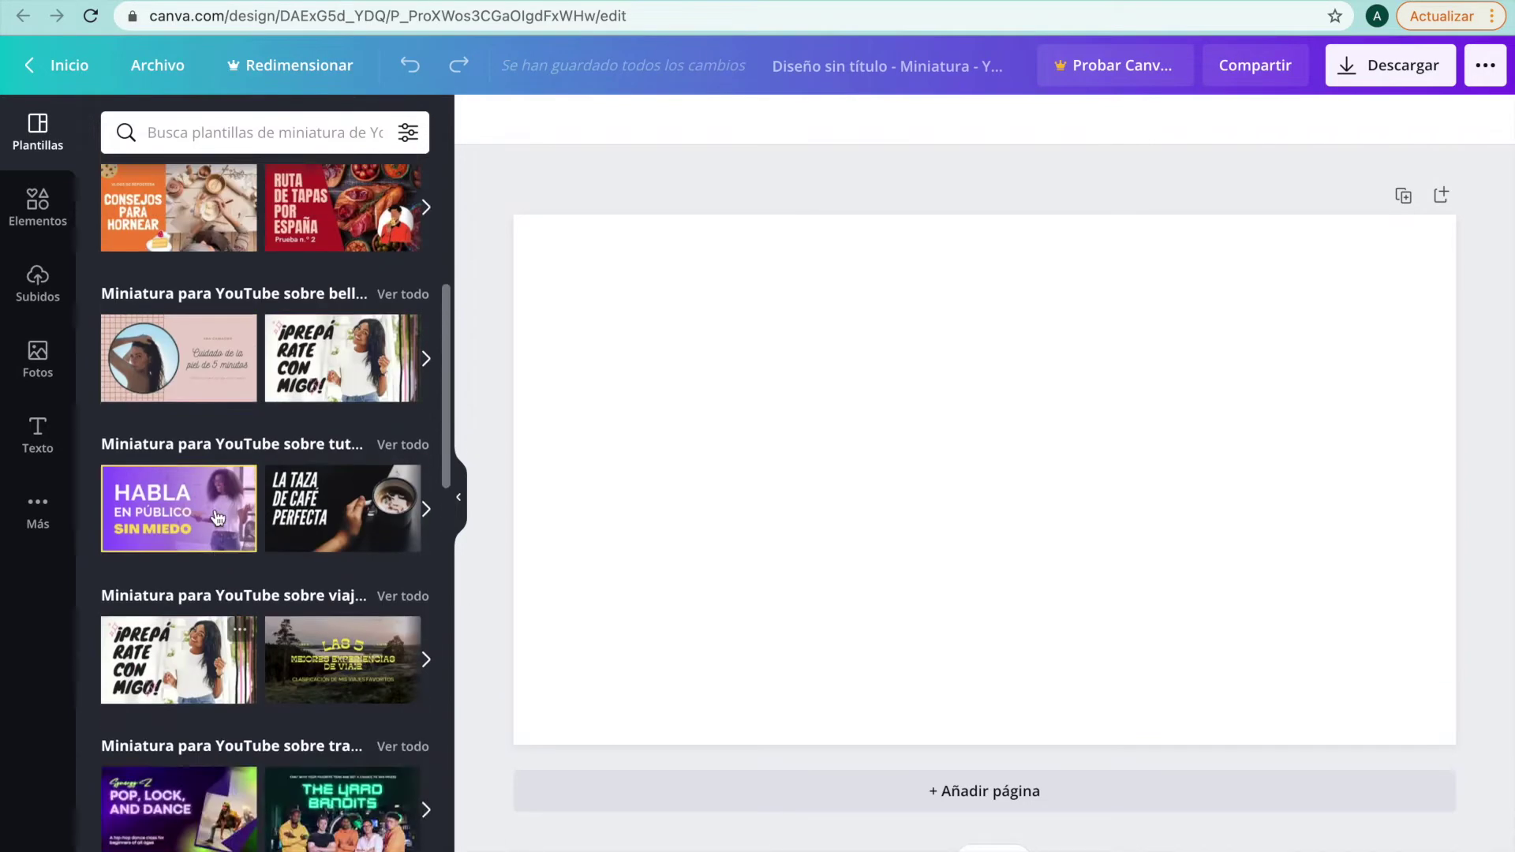
{"action": "scroll", "coordinate": [332, 473], "scroll_direction": "up", "scroll_amount": 4}
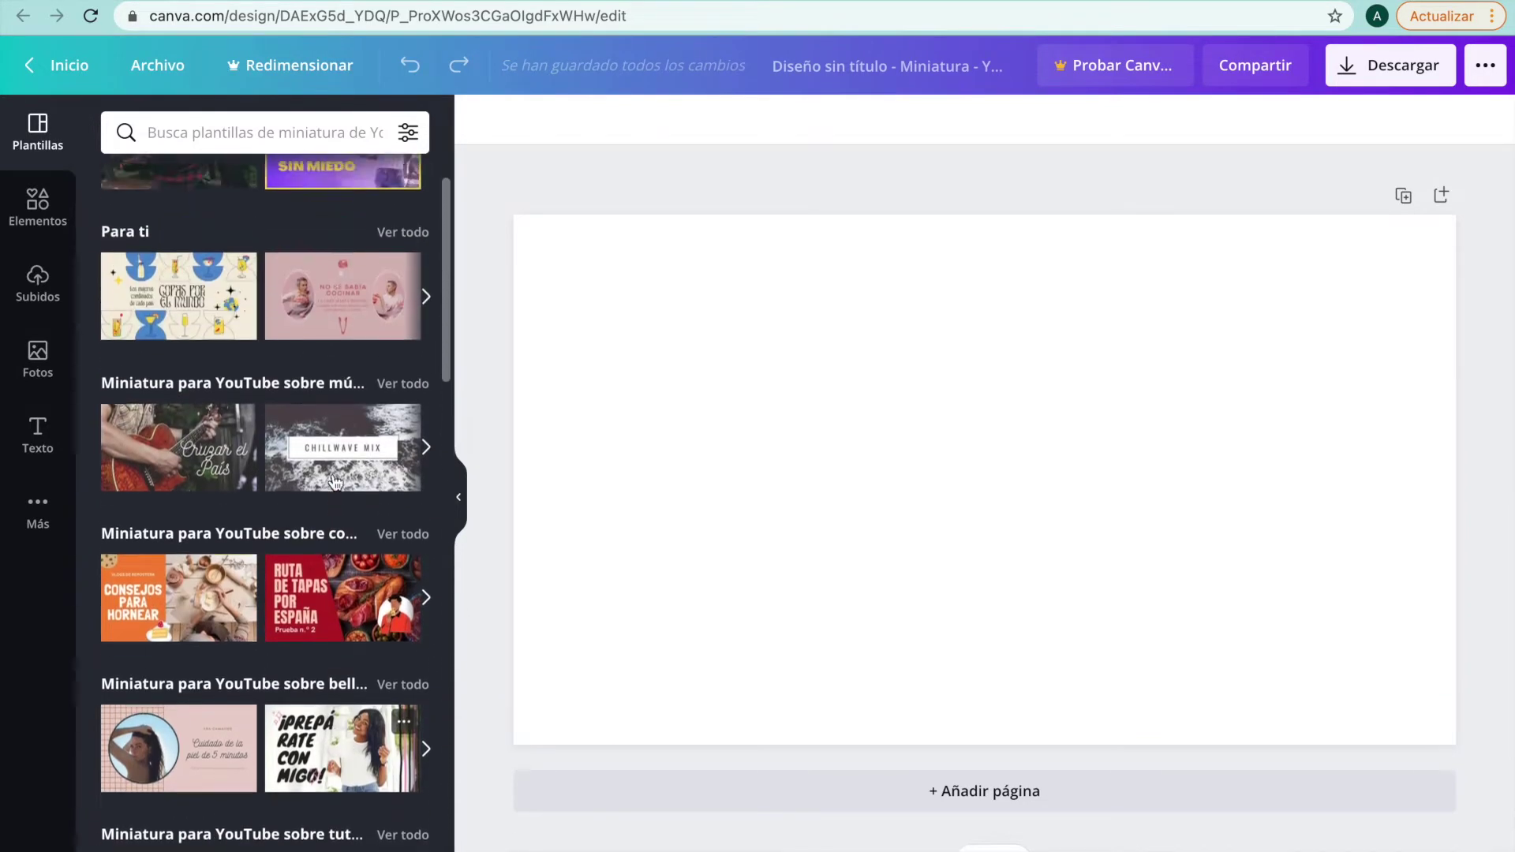
{"action": "scroll", "coordinate": [322, 618], "scroll_direction": "down", "scroll_amount": 15}
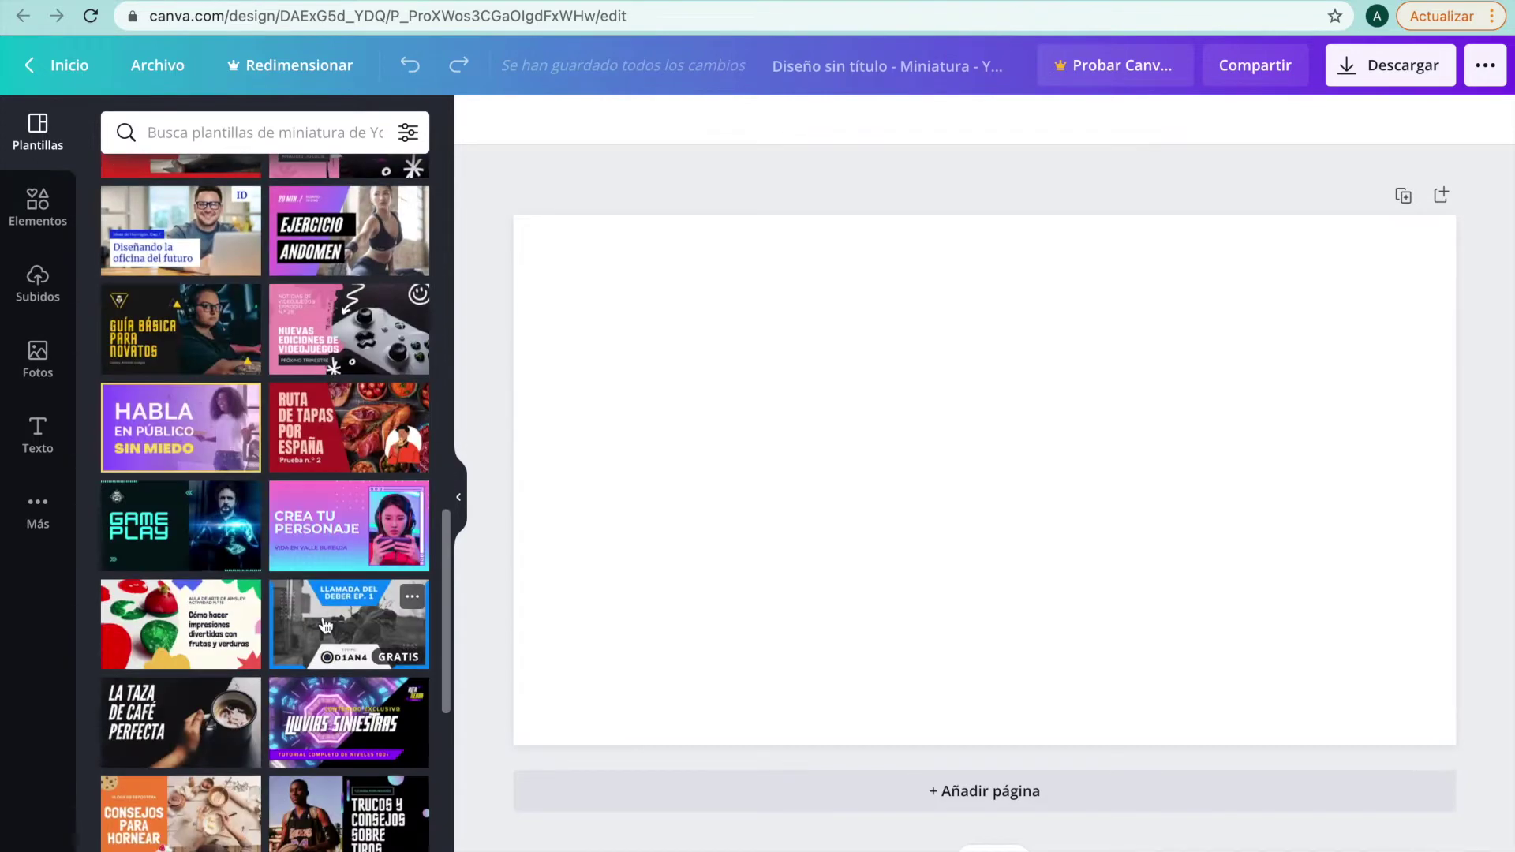
{"action": "scroll", "coordinate": [314, 522], "scroll_direction": "down", "scroll_amount": 3}
{"action": "scroll", "coordinate": [314, 522], "scroll_direction": "down", "scroll_amount": 6}
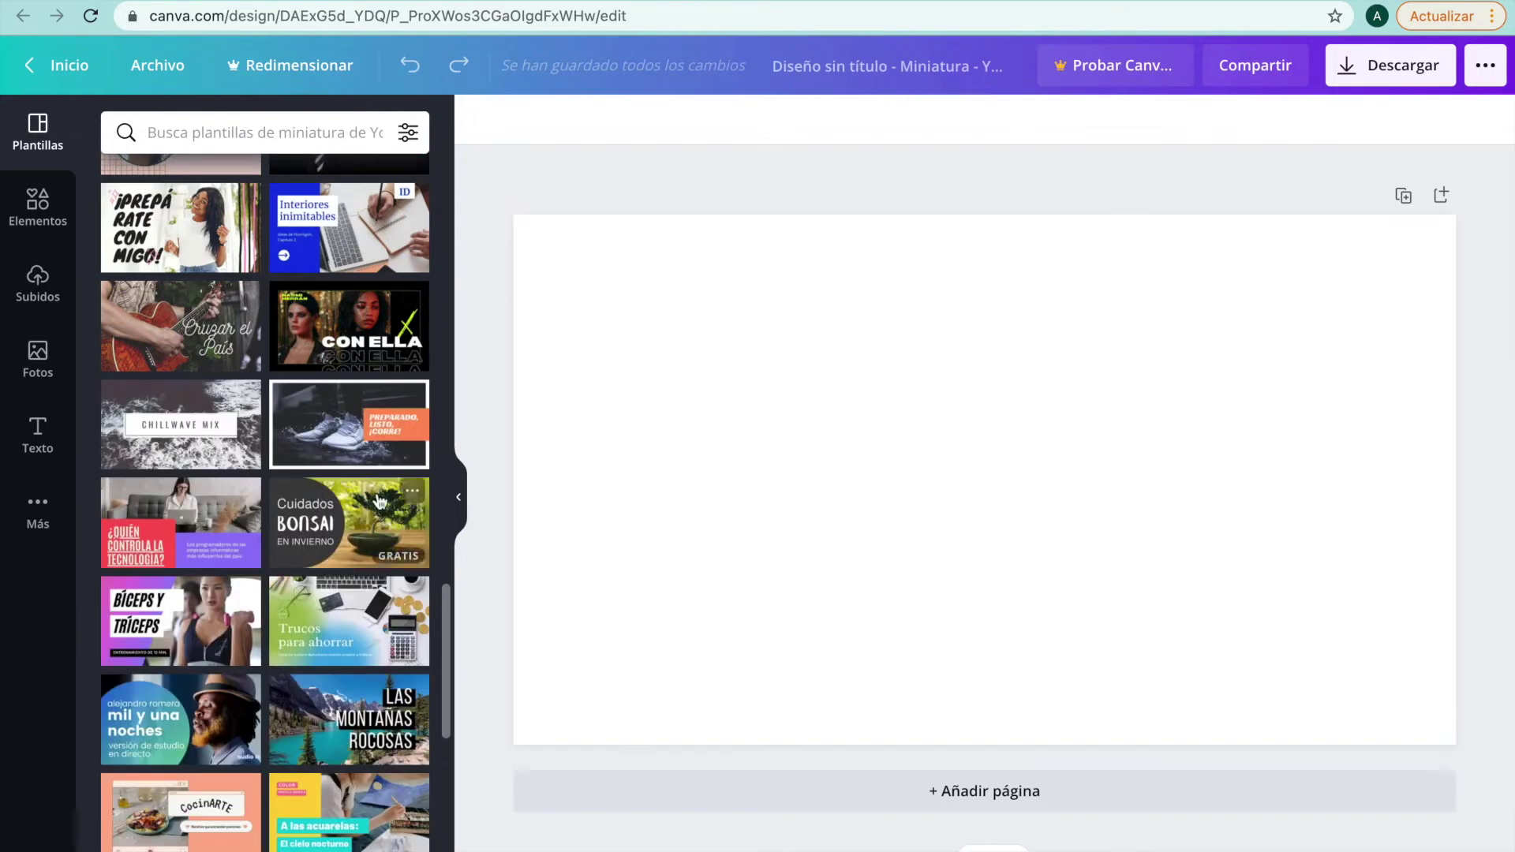
{"action": "scroll", "coordinate": [282, 515], "scroll_direction": "down", "scroll_amount": 1}
{"action": "scroll", "coordinate": [283, 514], "scroll_direction": "down", "scroll_amount": 12}
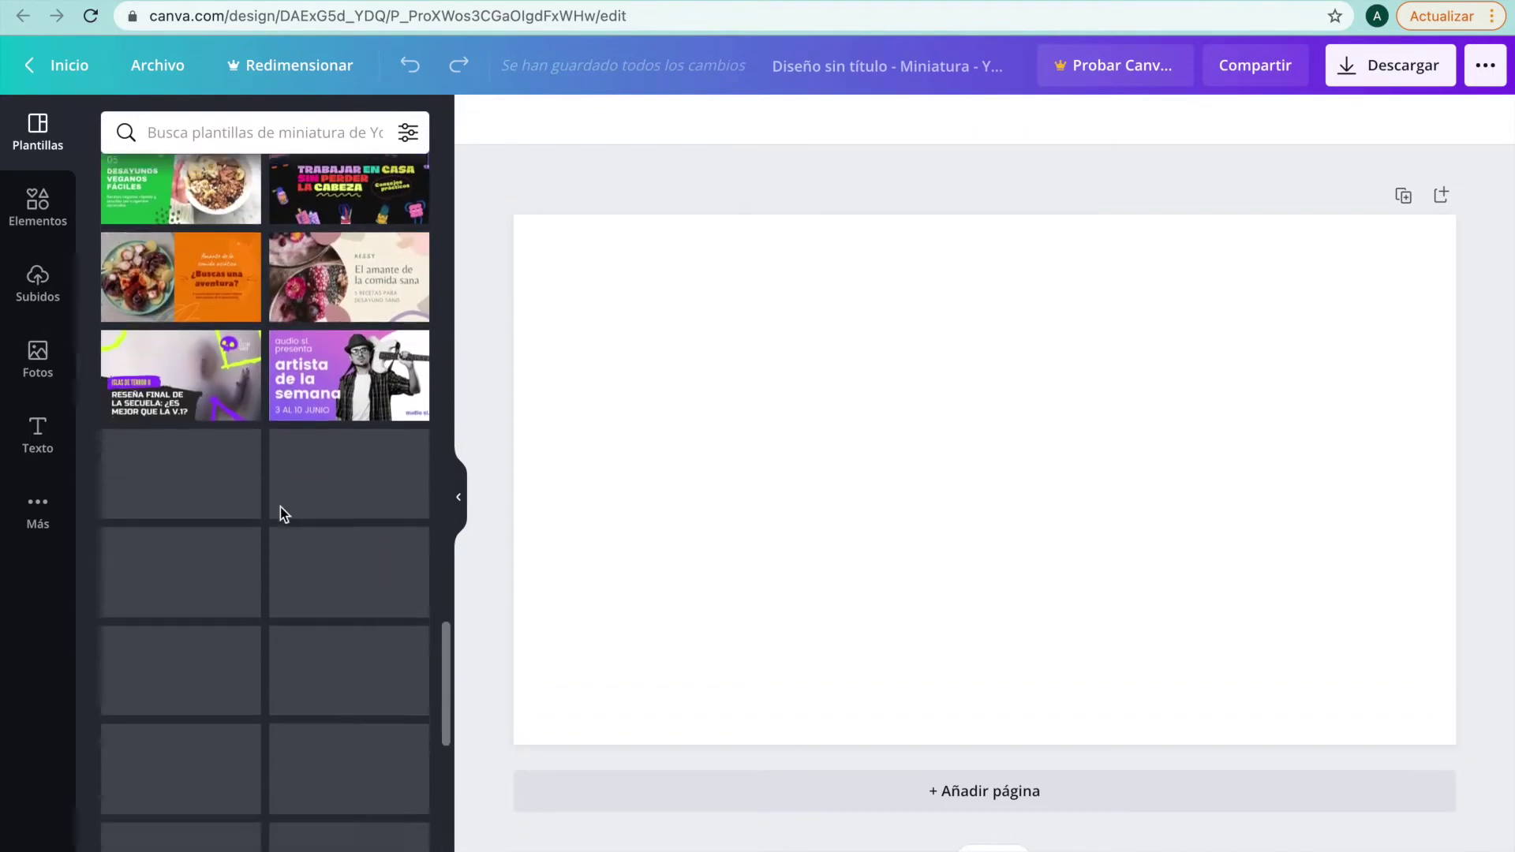
{"action": "scroll", "coordinate": [282, 514], "scroll_direction": "down", "scroll_amount": 5}
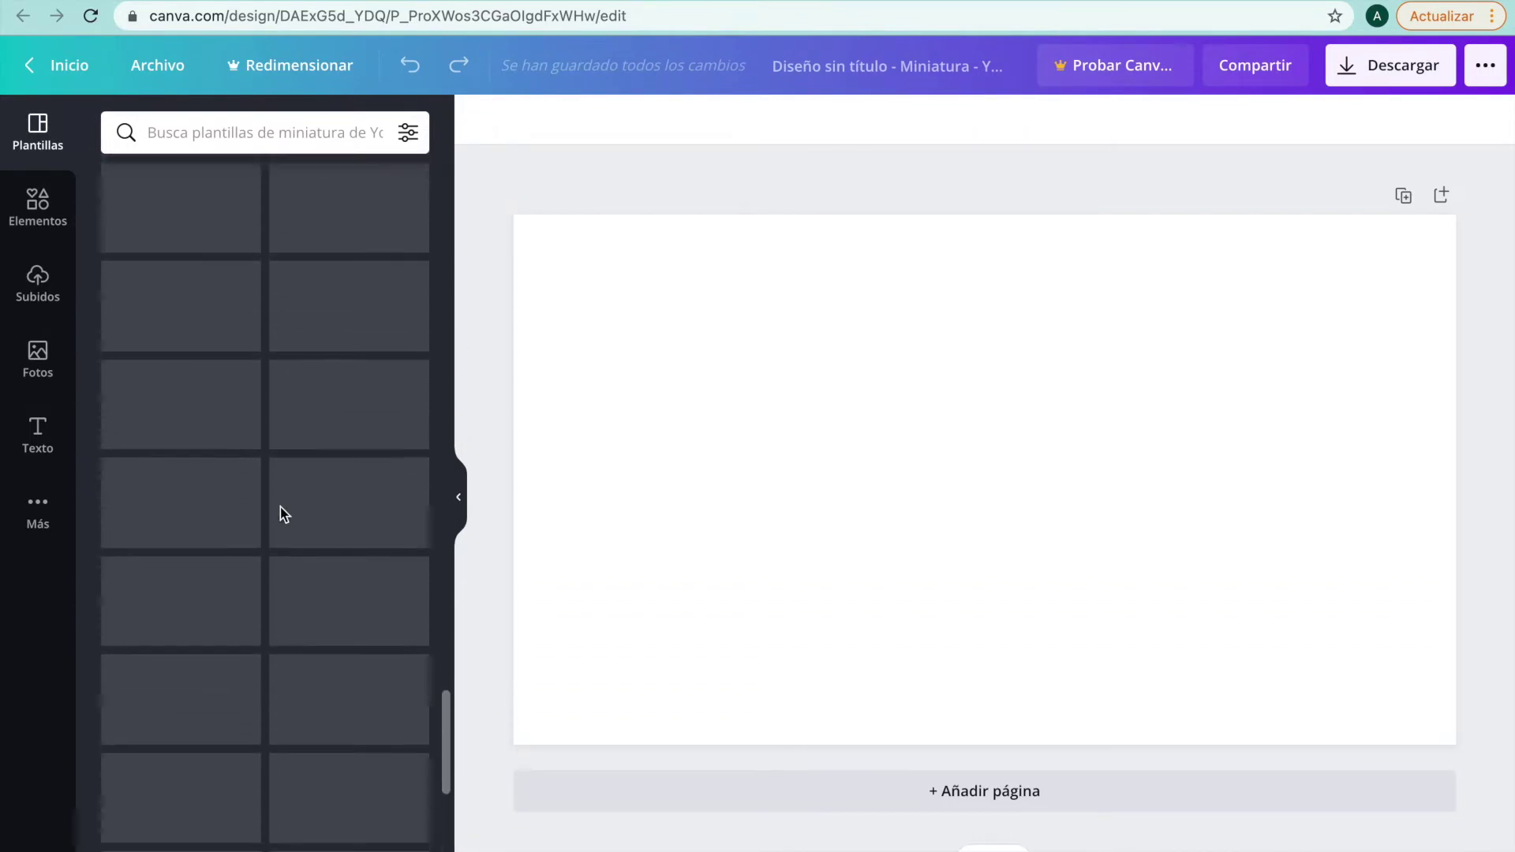
{"action": "scroll", "coordinate": [281, 507], "scroll_direction": "down", "scroll_amount": 1}
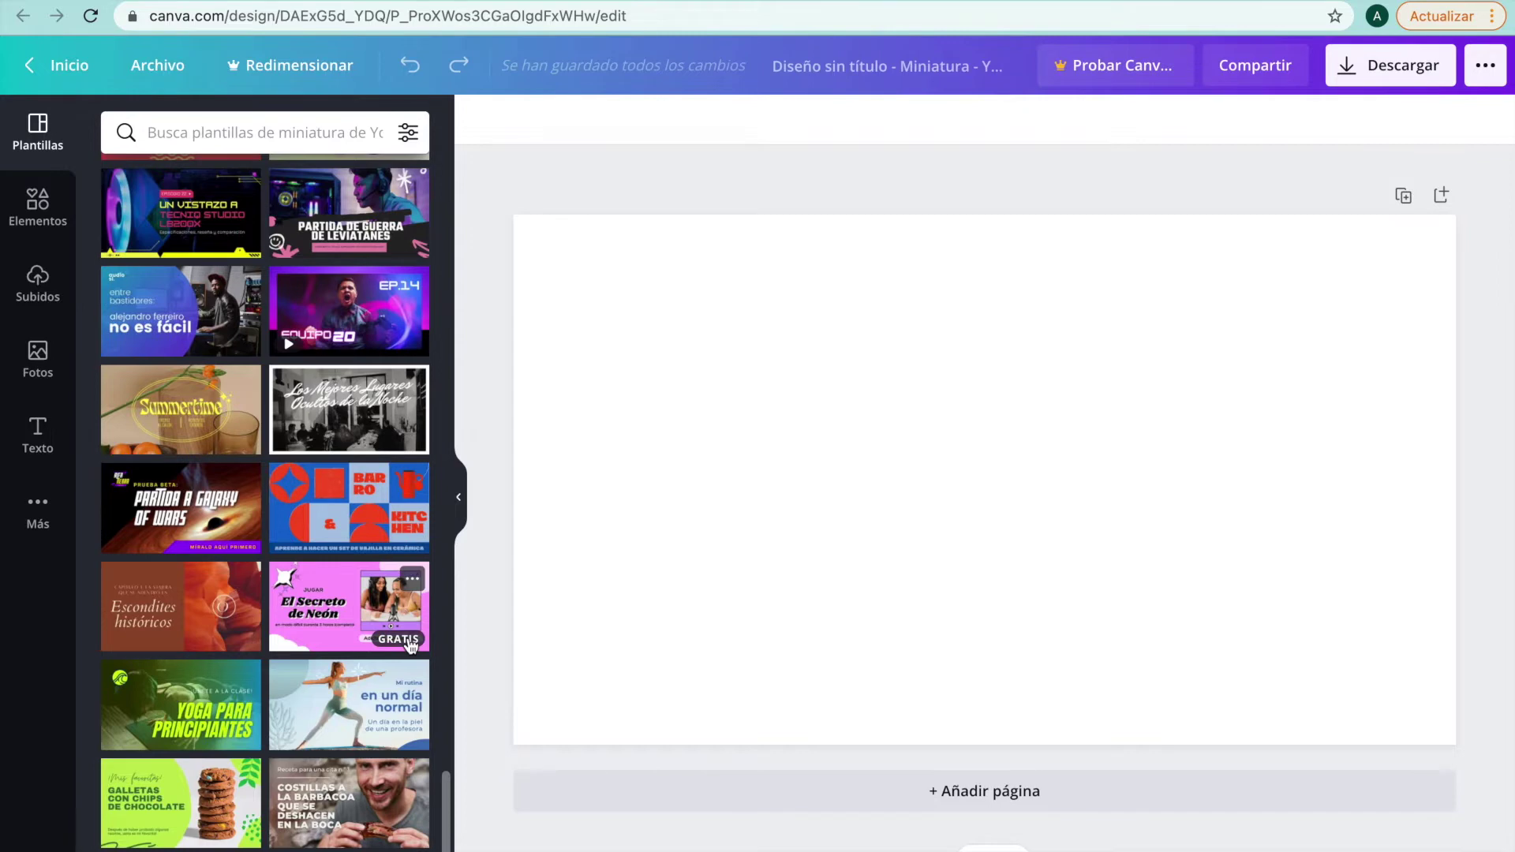
{"action": "scroll", "coordinate": [390, 582], "scroll_direction": "up", "scroll_amount": 10}
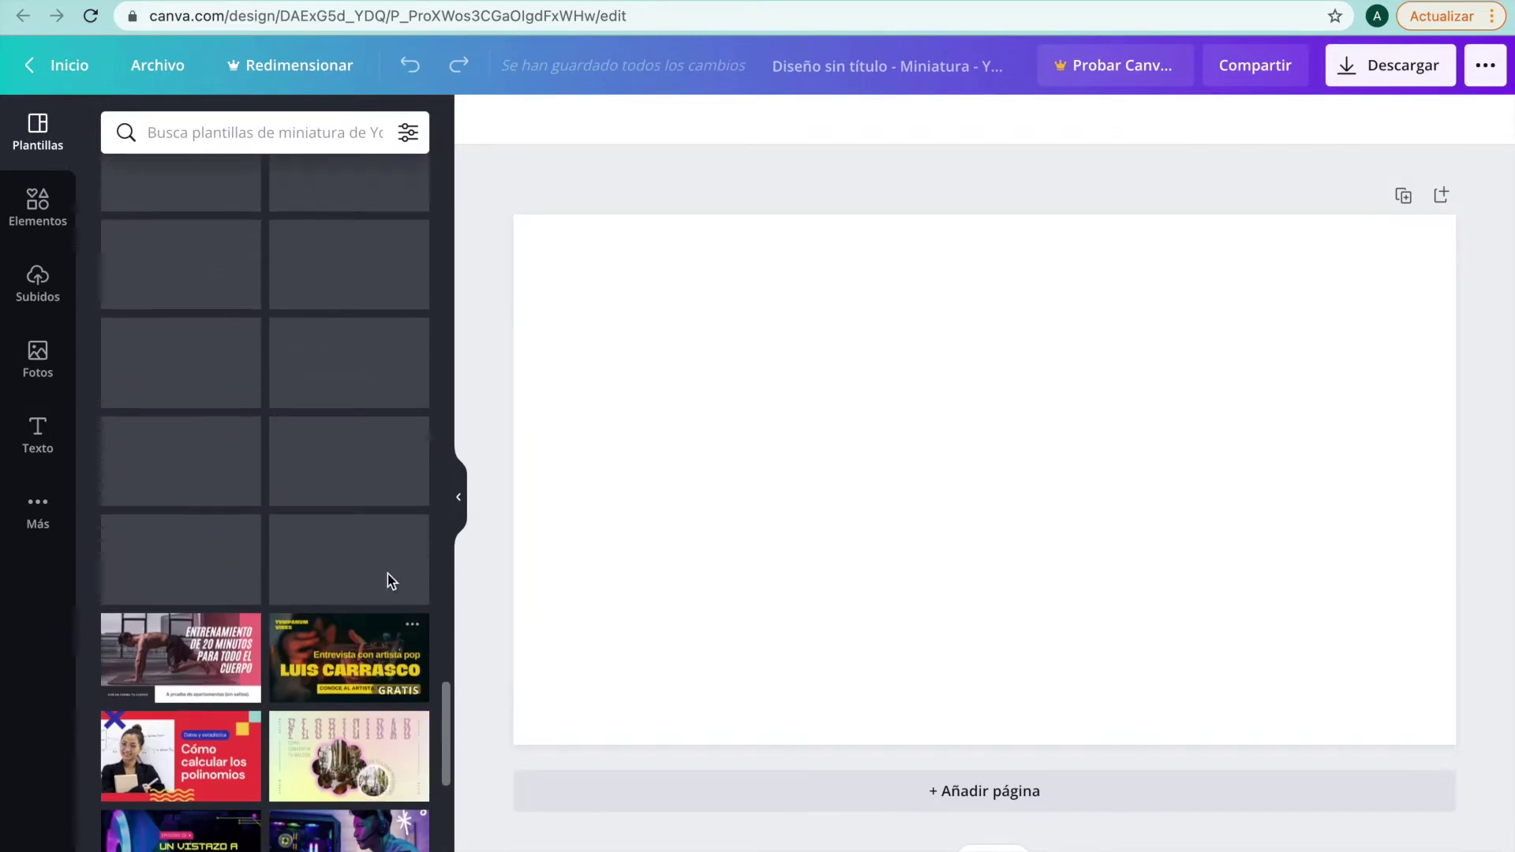
{"action": "scroll", "coordinate": [391, 581], "scroll_direction": "up", "scroll_amount": 10}
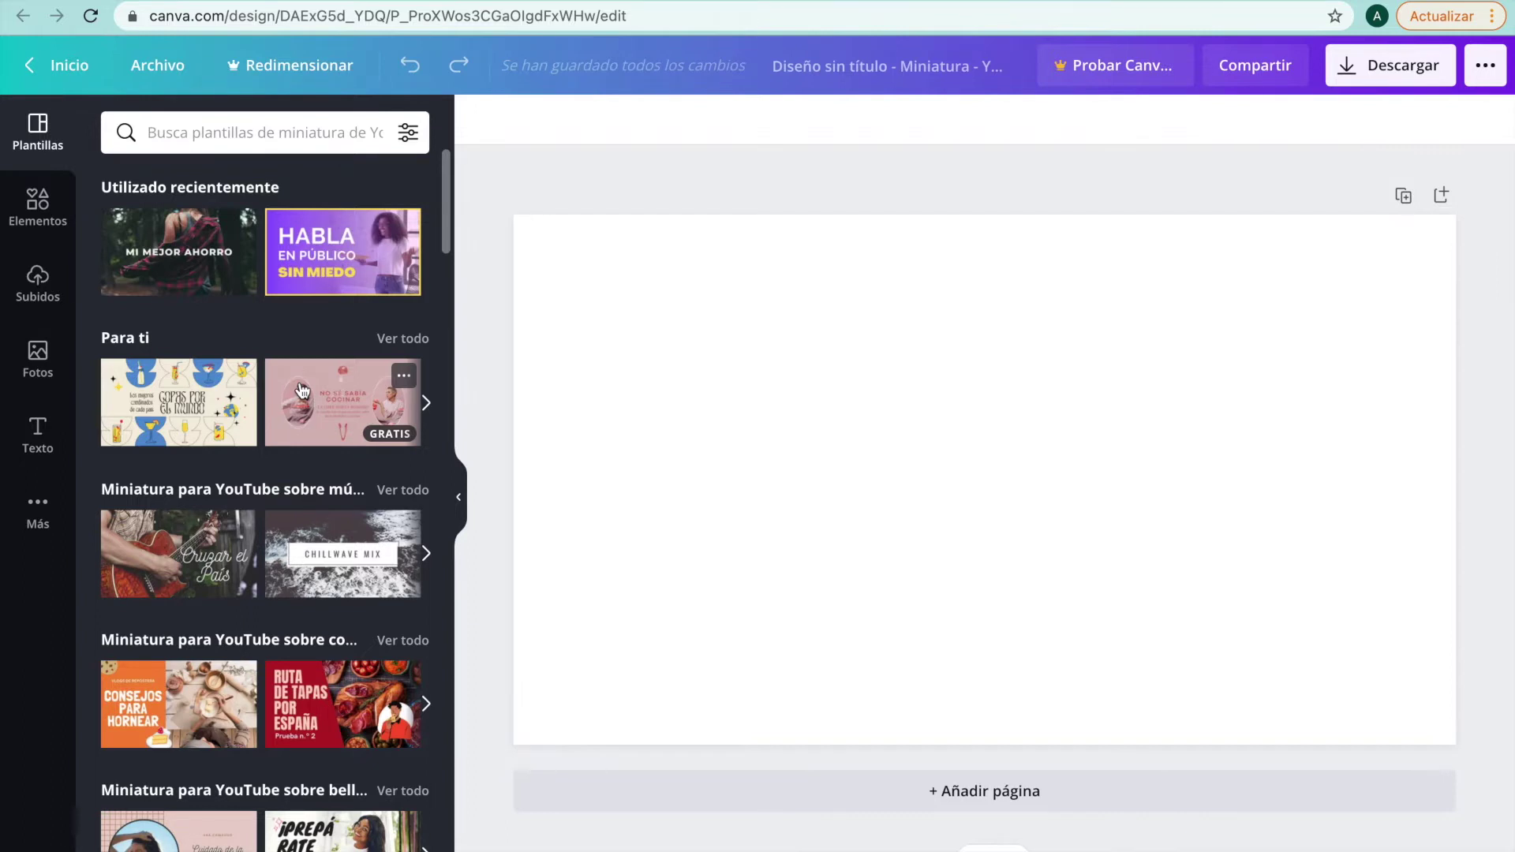
{"action": "scroll", "coordinate": [253, 561], "scroll_direction": "down", "scroll_amount": 2}
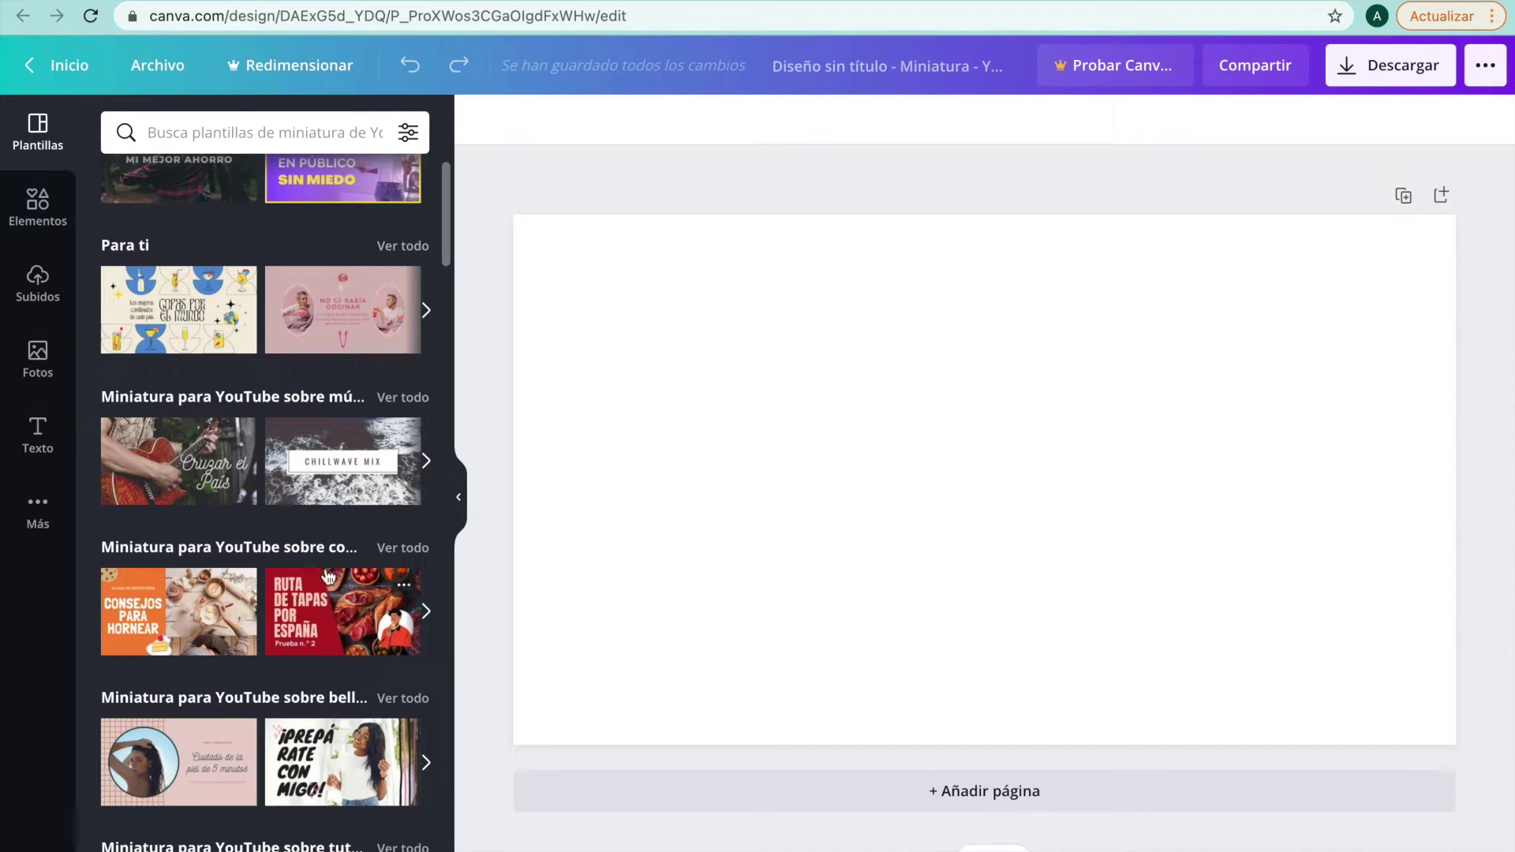
{"action": "scroll", "coordinate": [328, 578], "scroll_direction": "up", "scroll_amount": 2}
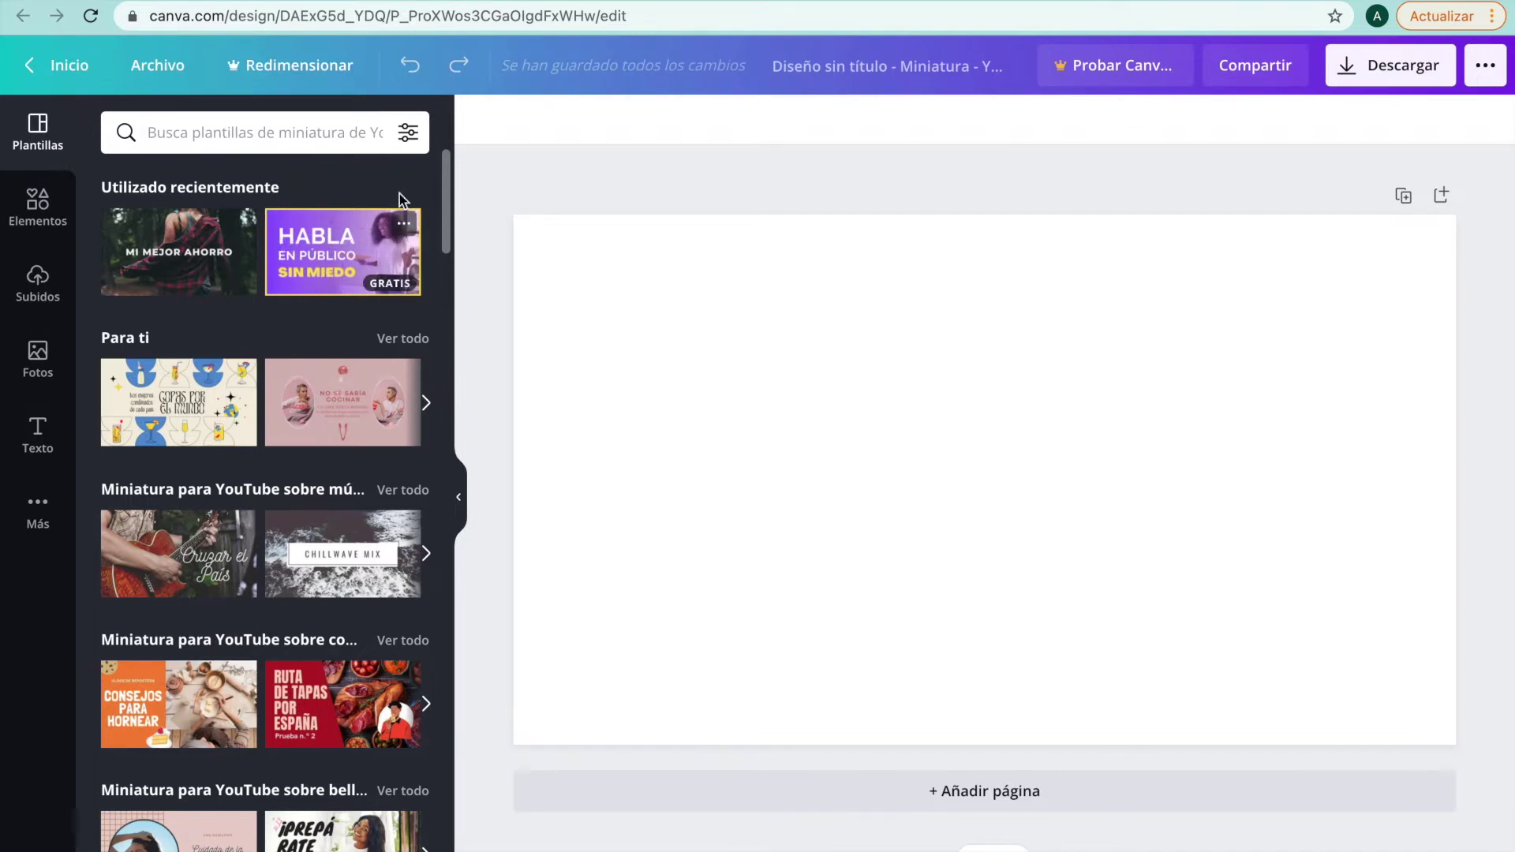
{"action": "scroll", "coordinate": [315, 418], "scroll_direction": "down", "scroll_amount": 1}
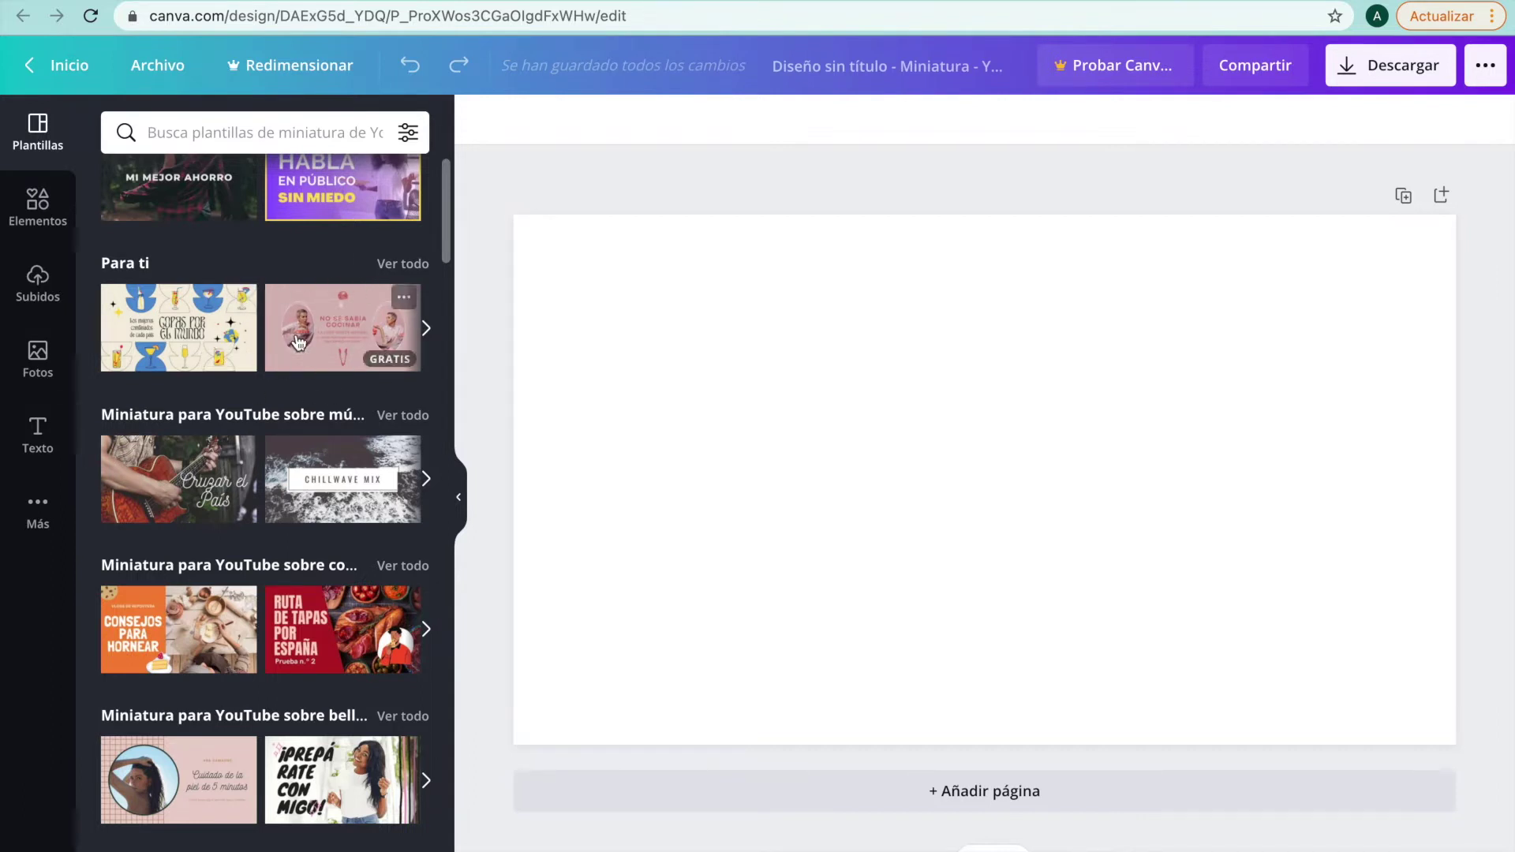
{"action": "scroll", "coordinate": [344, 578], "scroll_direction": "down", "scroll_amount": 3}
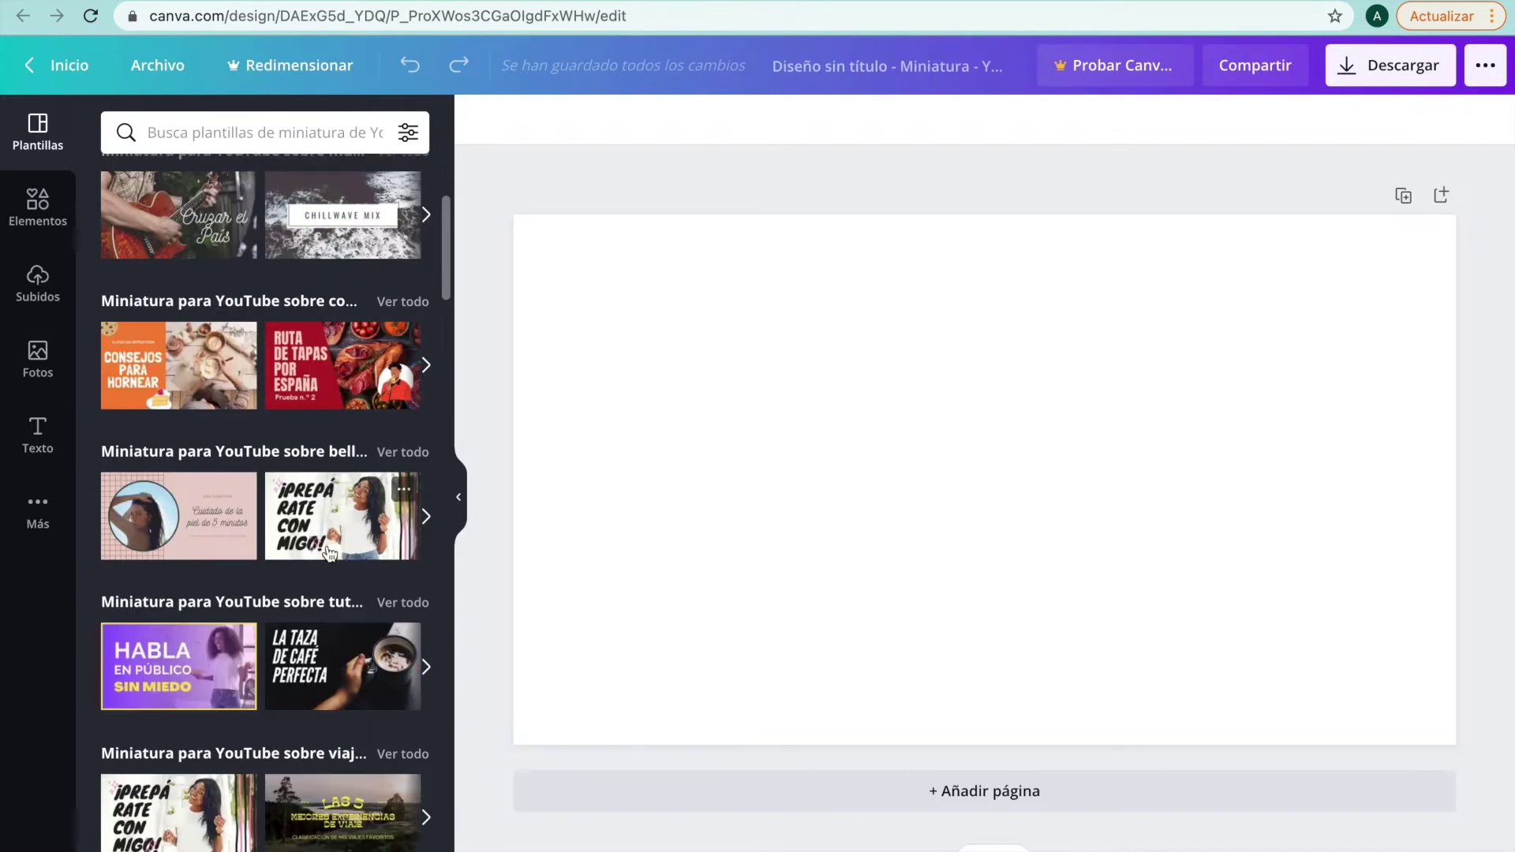
{"action": "scroll", "coordinate": [349, 581], "scroll_direction": "down", "scroll_amount": 1}
{"action": "scroll", "coordinate": [348, 580], "scroll_direction": "down", "scroll_amount": 1}
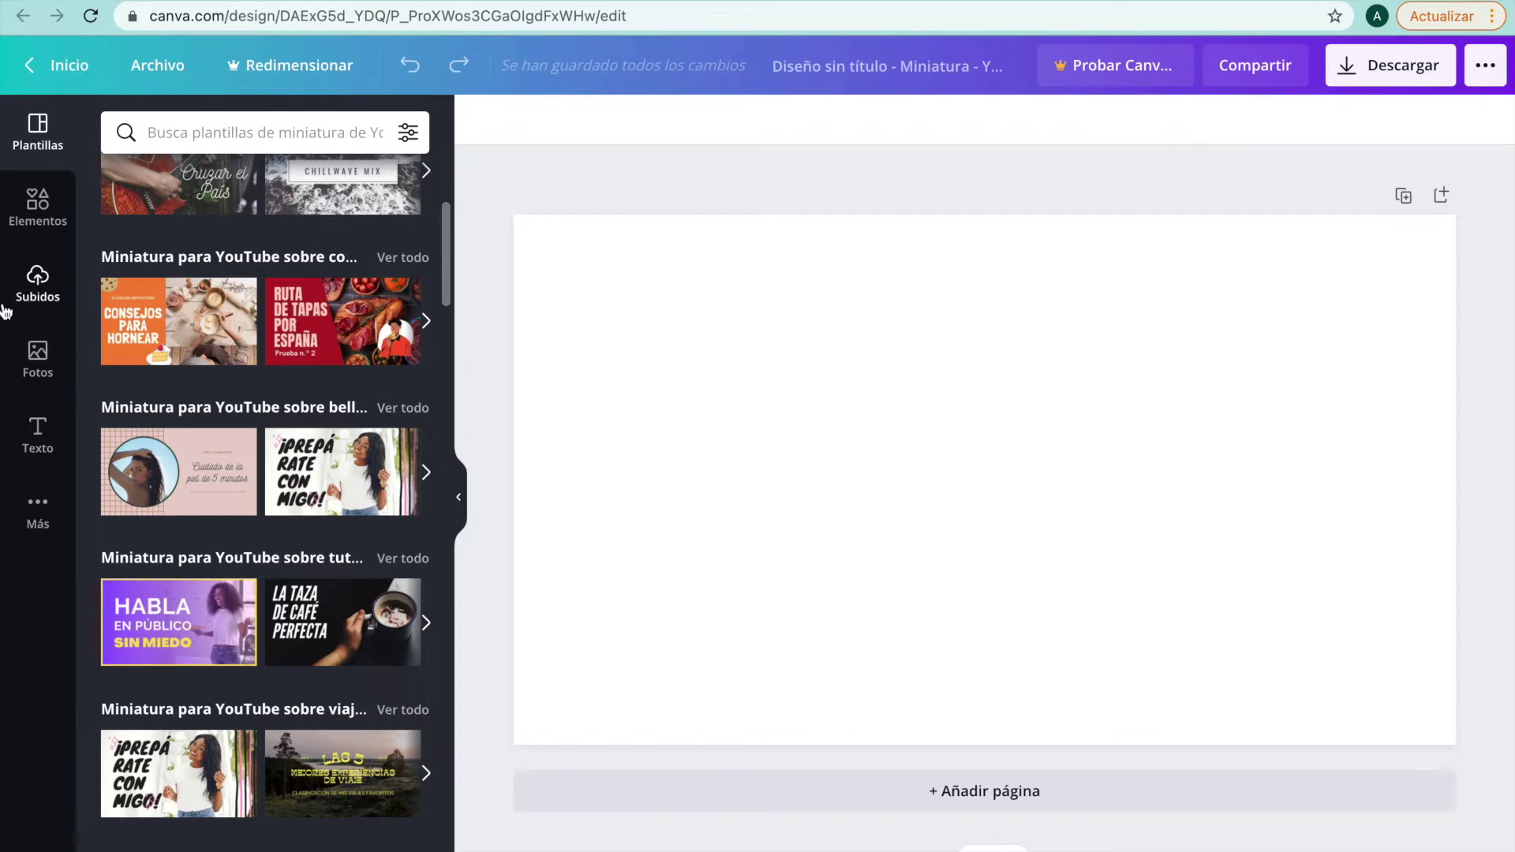
Upload the AprenderGratis.es logo images to the uploads library, and view the stock photos
{"action": "left_click", "coordinate": [43, 296]}
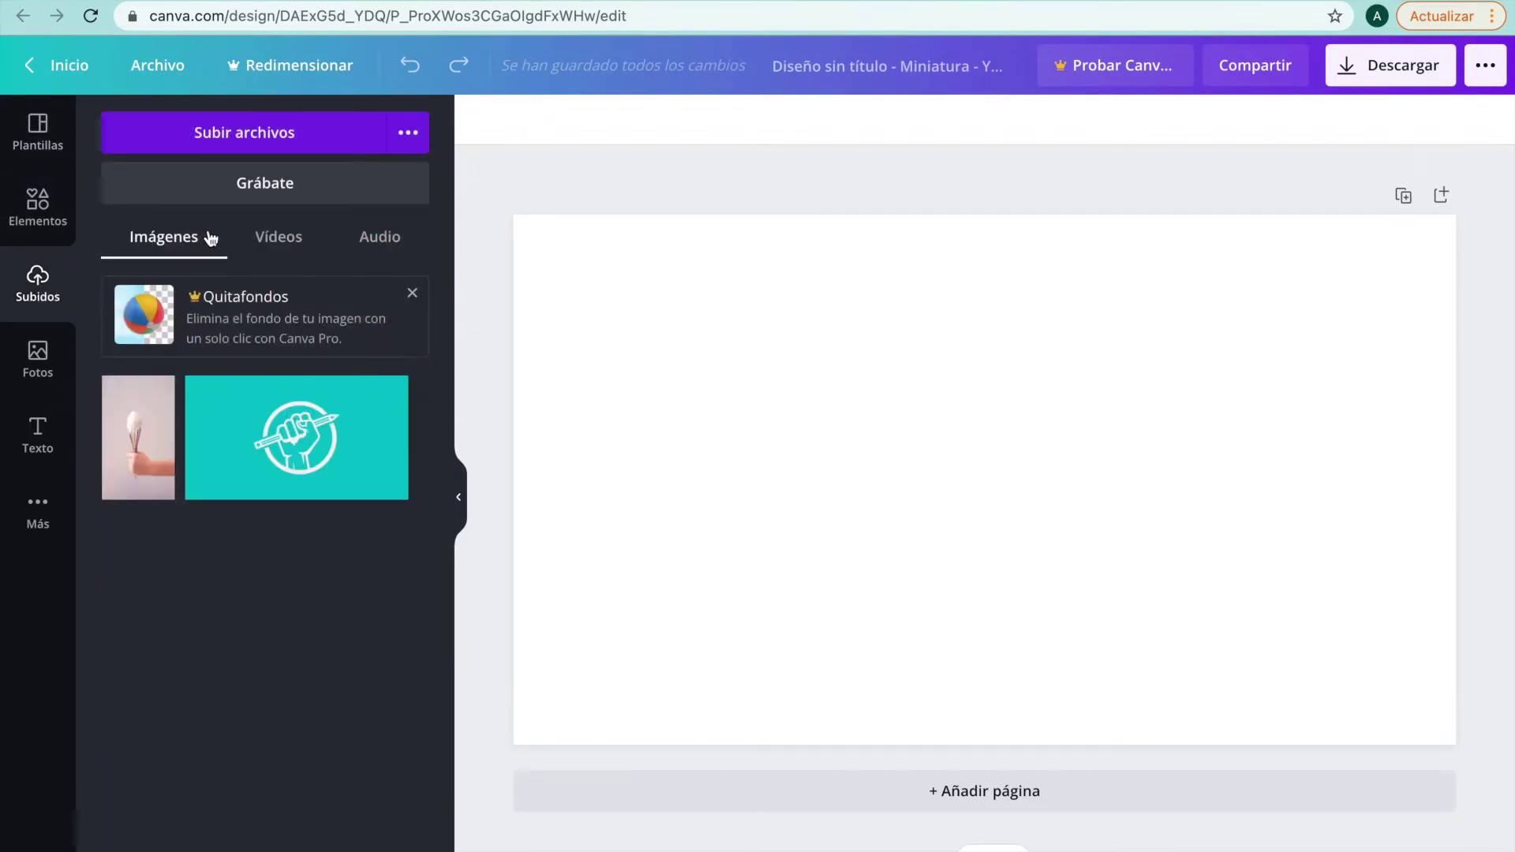
{"action": "left_click", "coordinate": [265, 147]}
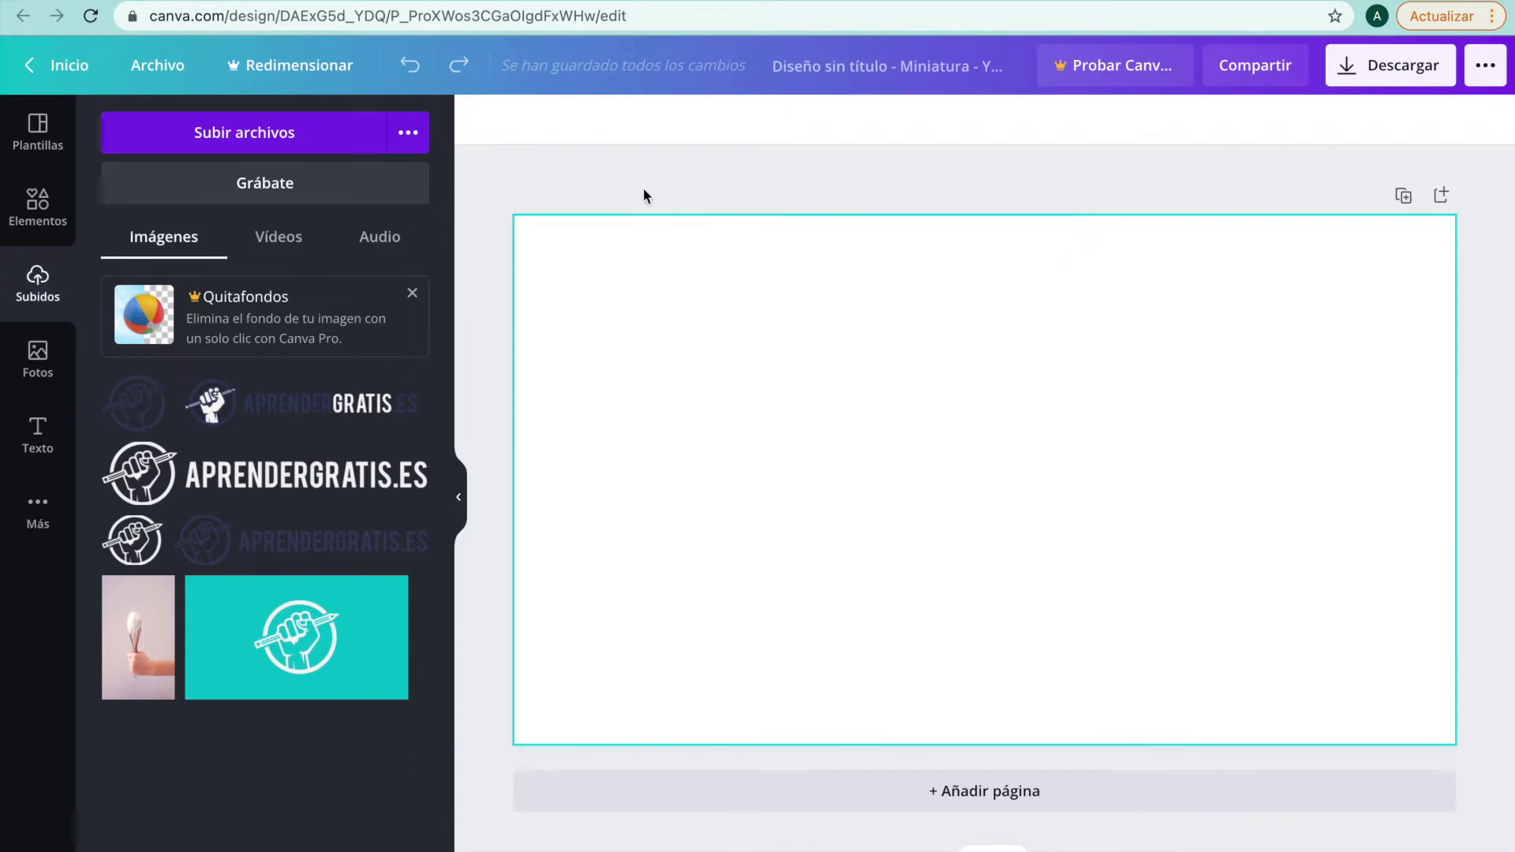
{"action": "left_click", "coordinate": [39, 362]}
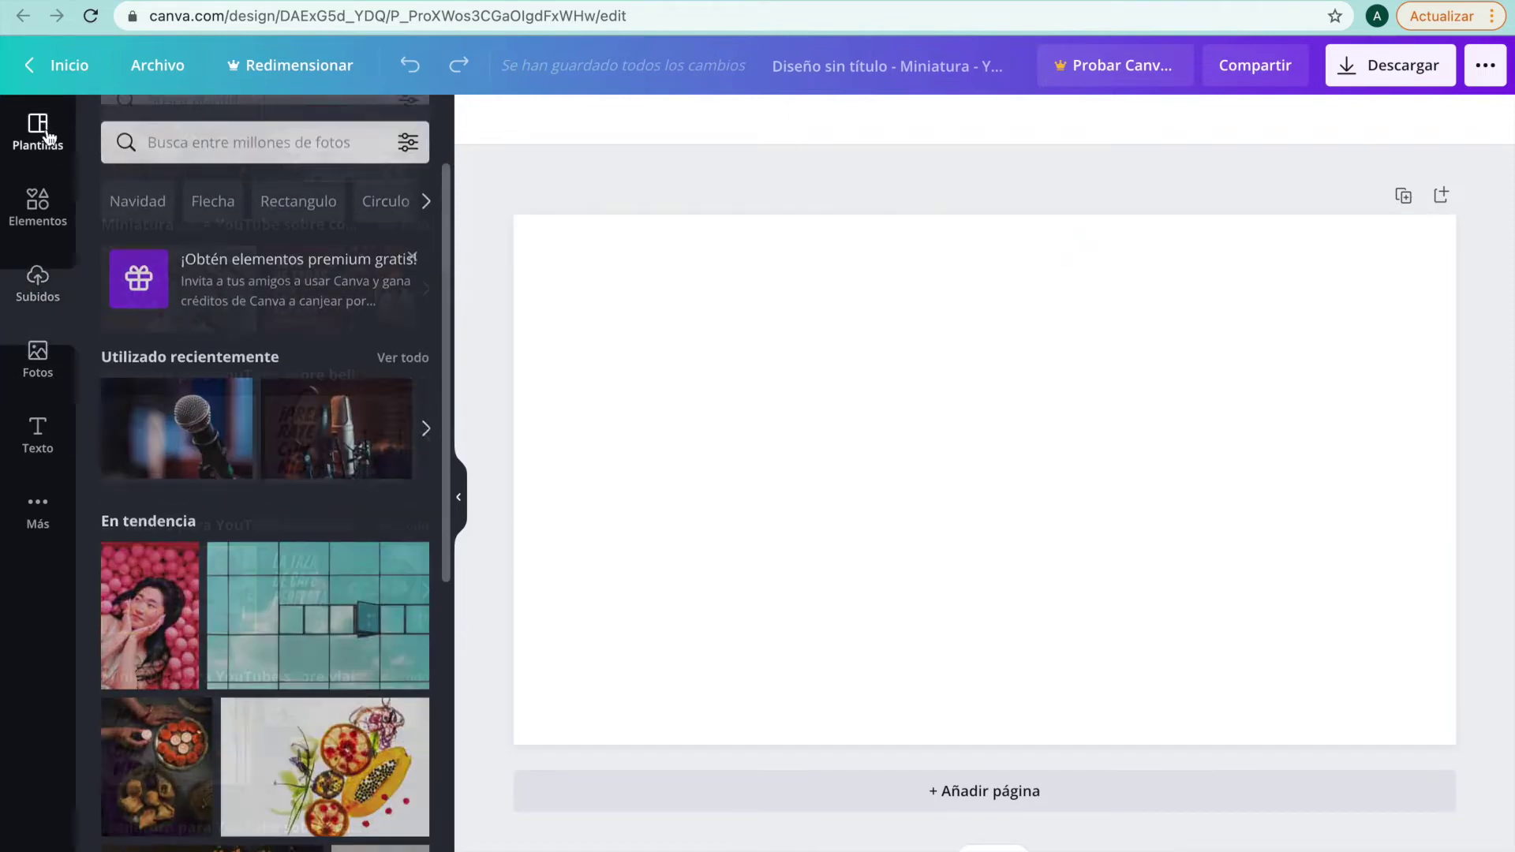
Find the pink gaming template "El reino cráter estelar" among all thumbnail templates and apply it to the blank page
{"action": "left_click", "coordinate": [47, 129]}
{"action": "scroll", "coordinate": [271, 558], "scroll_direction": "down", "scroll_amount": 10}
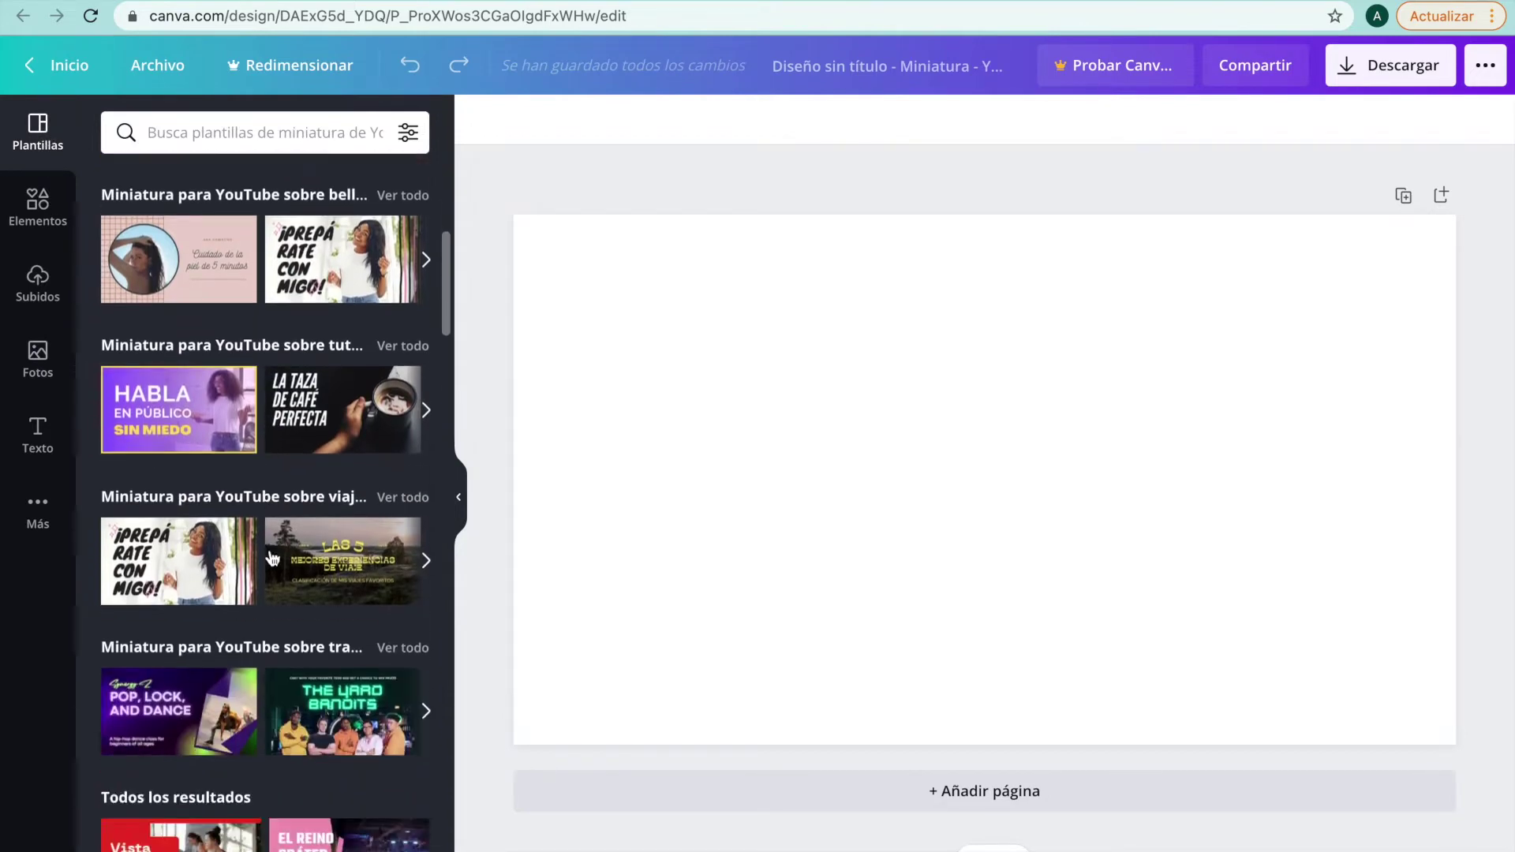
{"action": "scroll", "coordinate": [270, 540], "scroll_direction": "down", "scroll_amount": 3}
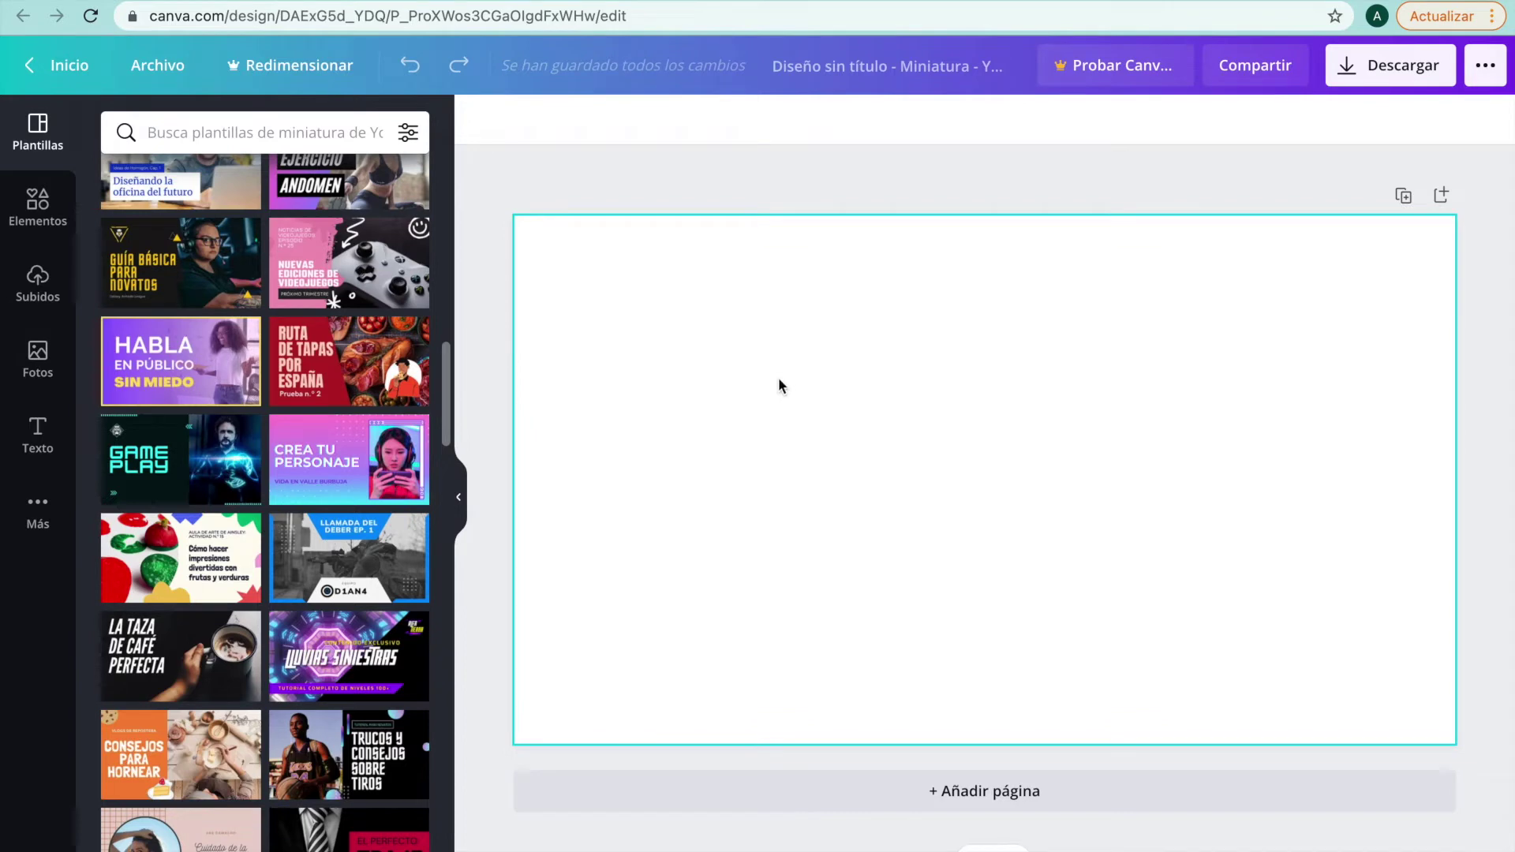
{"action": "scroll", "coordinate": [164, 707], "scroll_direction": "down", "scroll_amount": 6}
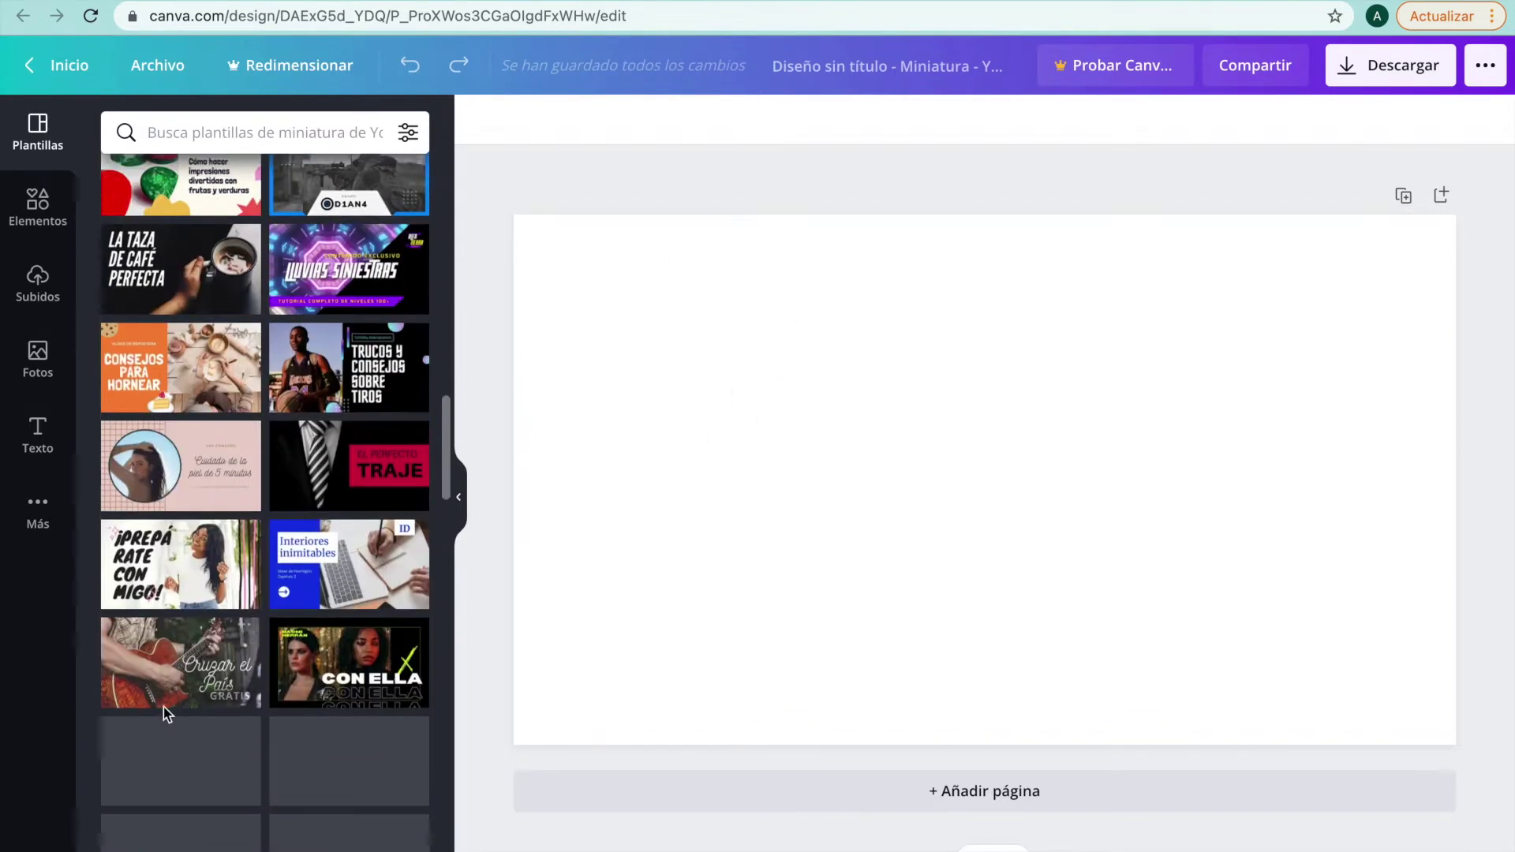
{"action": "scroll", "coordinate": [332, 546], "scroll_direction": "down", "scroll_amount": 5}
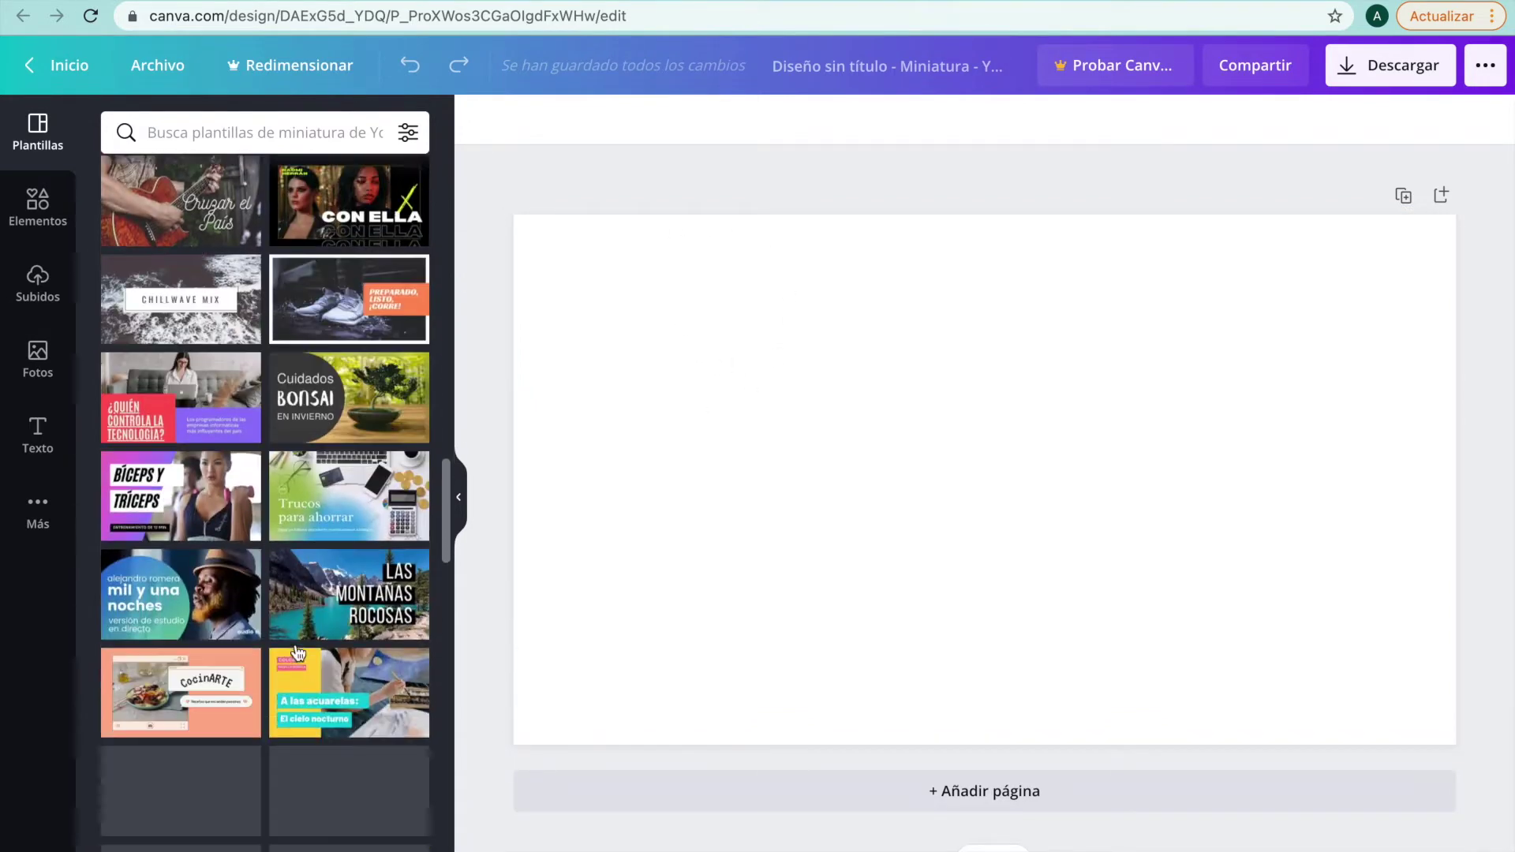
{"action": "scroll", "coordinate": [328, 570], "scroll_direction": "down", "scroll_amount": 1}
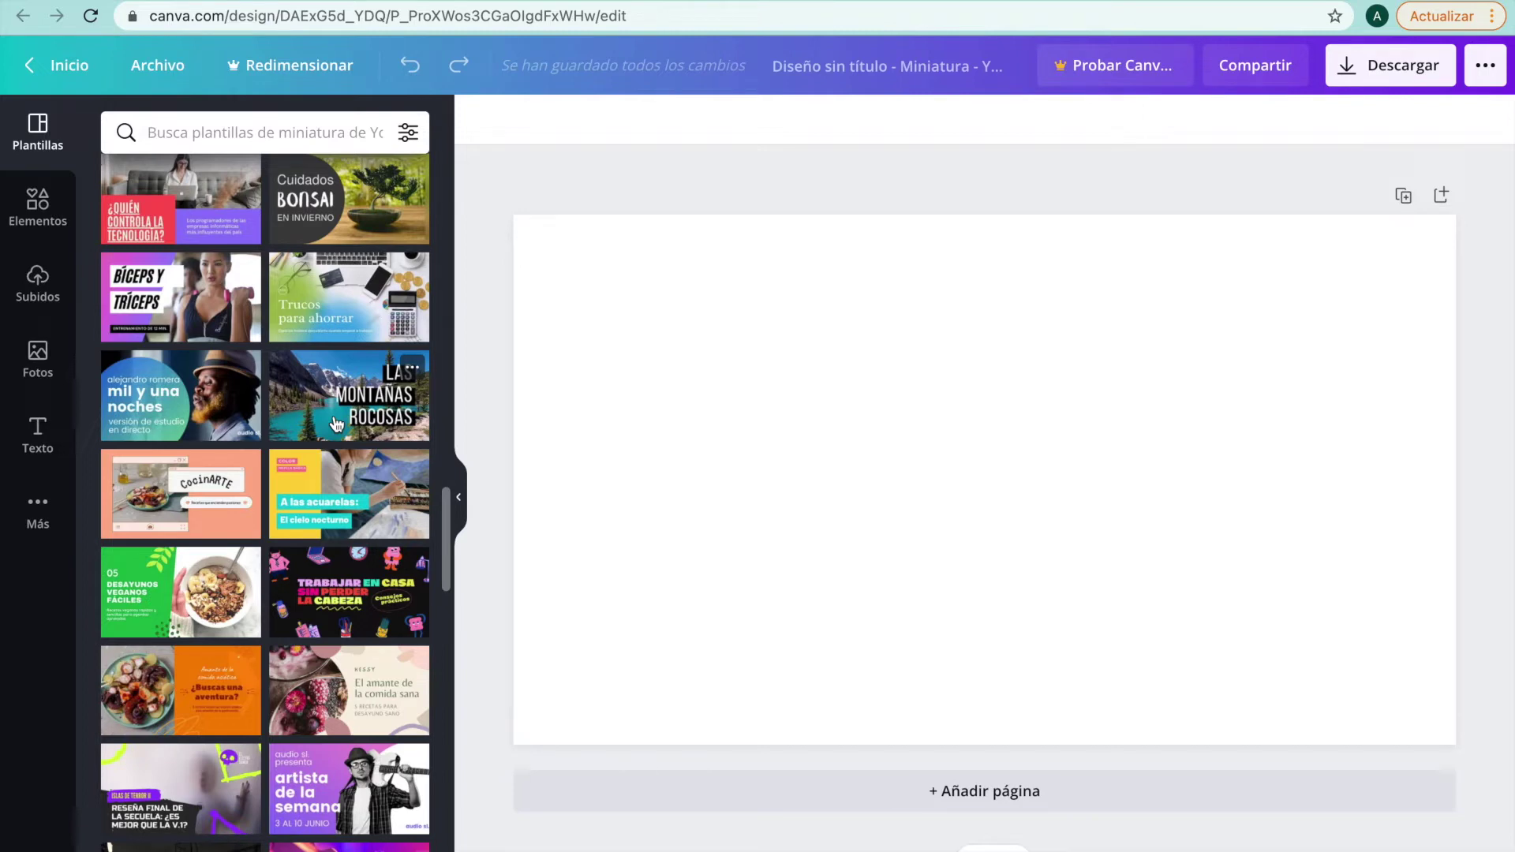
{"action": "scroll", "coordinate": [344, 517], "scroll_direction": "down", "scroll_amount": 4}
{"action": "scroll", "coordinate": [394, 355], "scroll_direction": "up", "scroll_amount": 20}
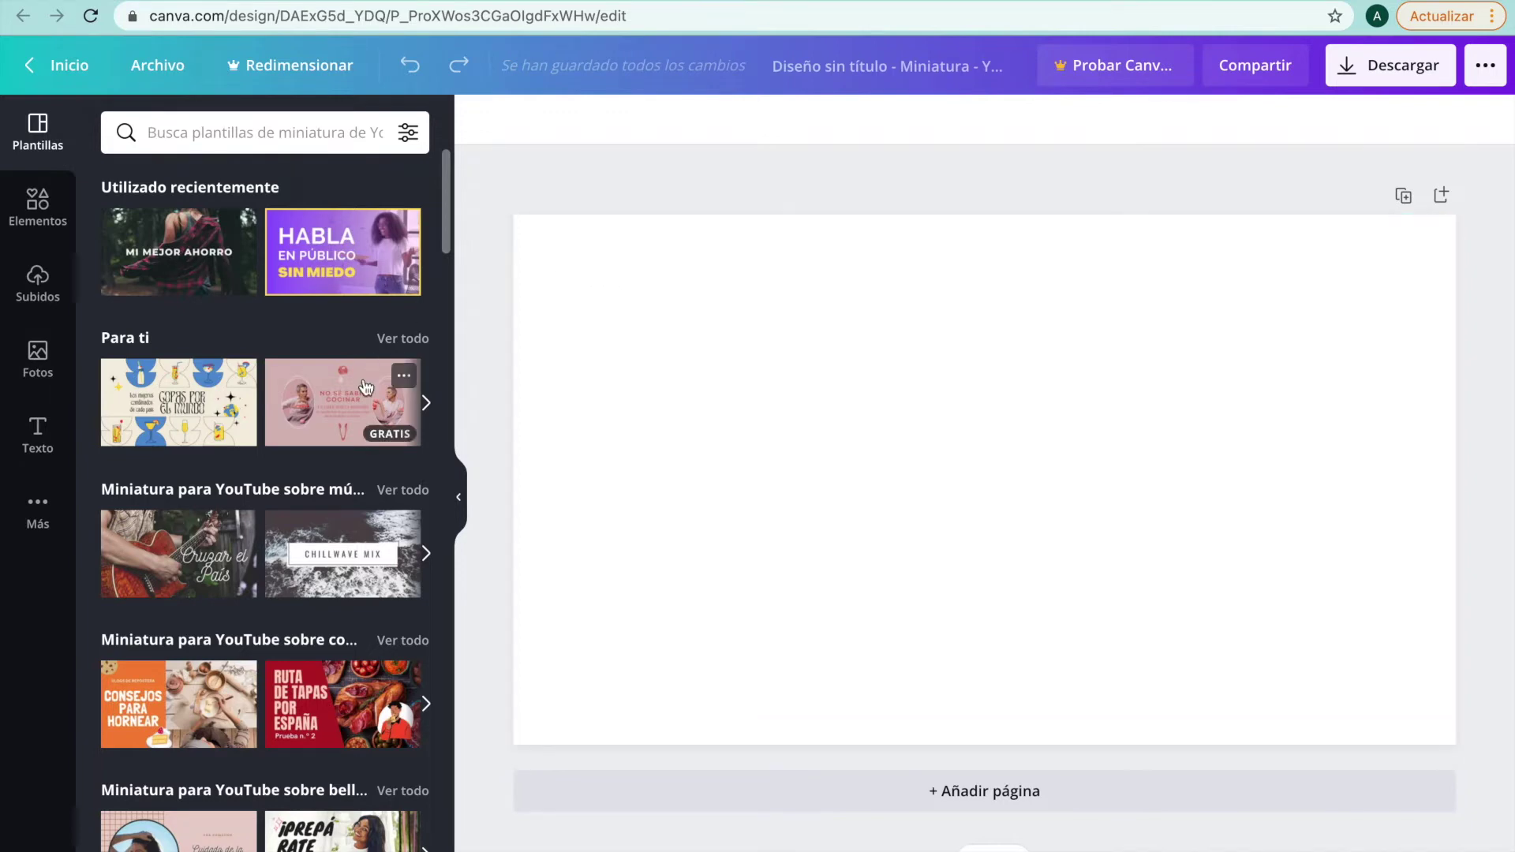
{"action": "scroll", "coordinate": [365, 387], "scroll_direction": "down", "scroll_amount": 10}
{"action": "scroll", "coordinate": [365, 386], "scroll_direction": "down", "scroll_amount": 6}
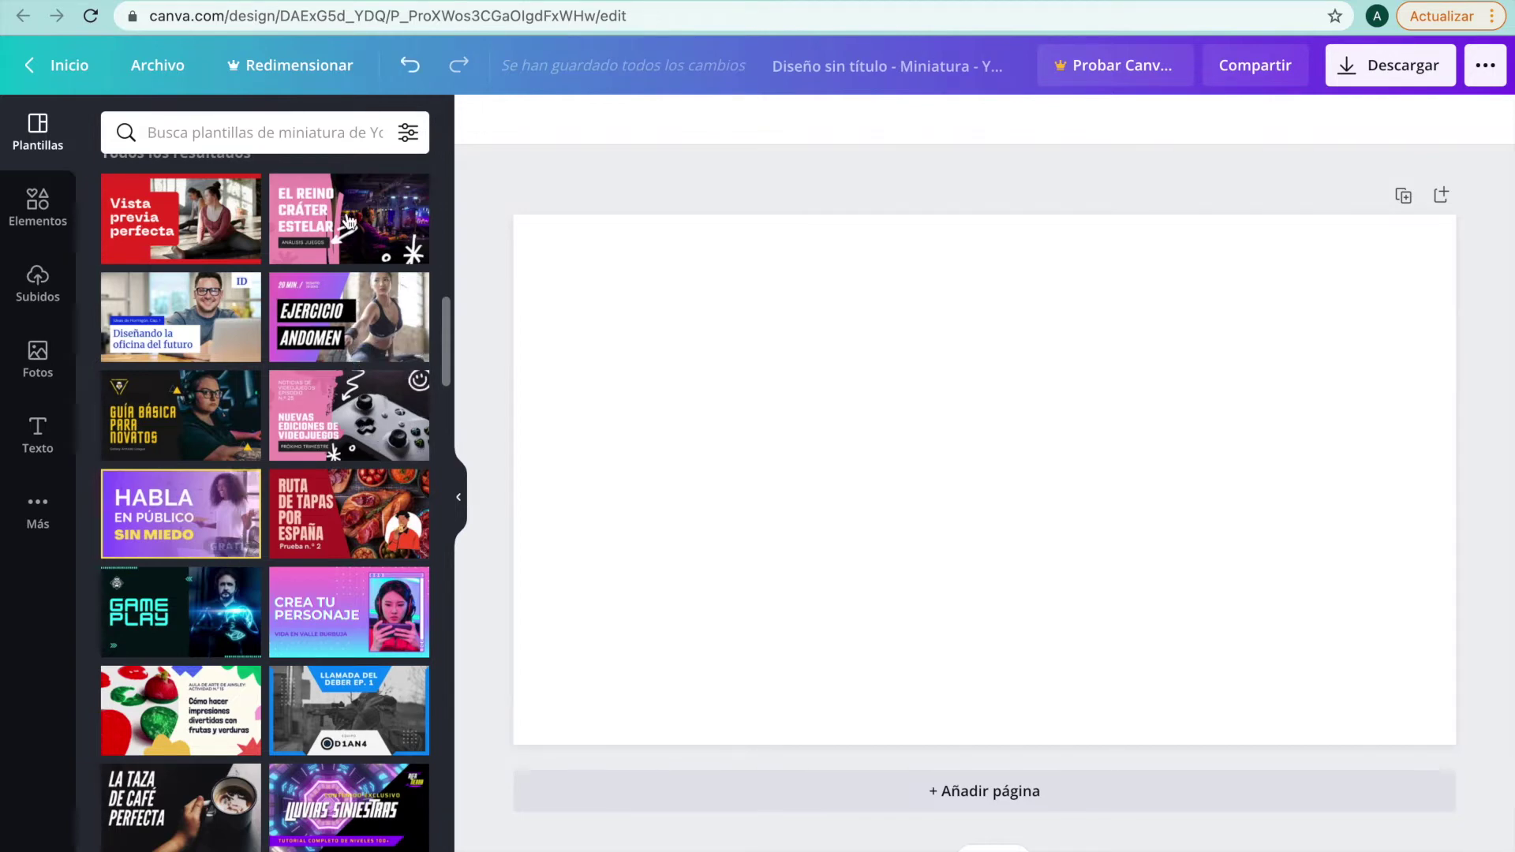
{"action": "left_click", "coordinate": [332, 226]}
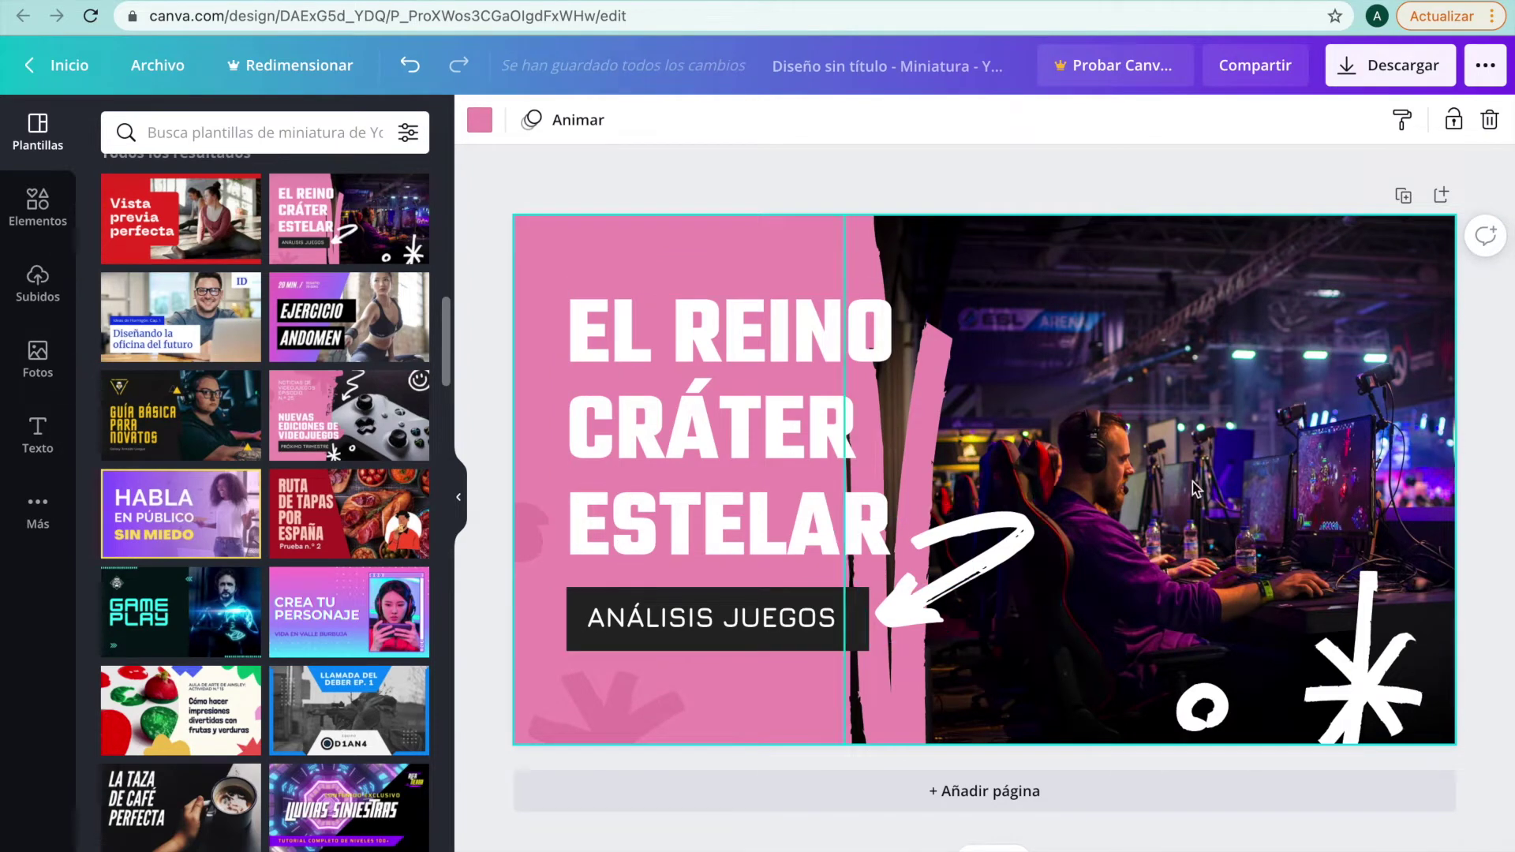
Replace the title text "EL REINO CRÁTER ESTELAR" with "CÓMO HACER UNA MINIATURA DE YOUTUBE"
{"action": "double_click", "coordinate": [855, 337]}
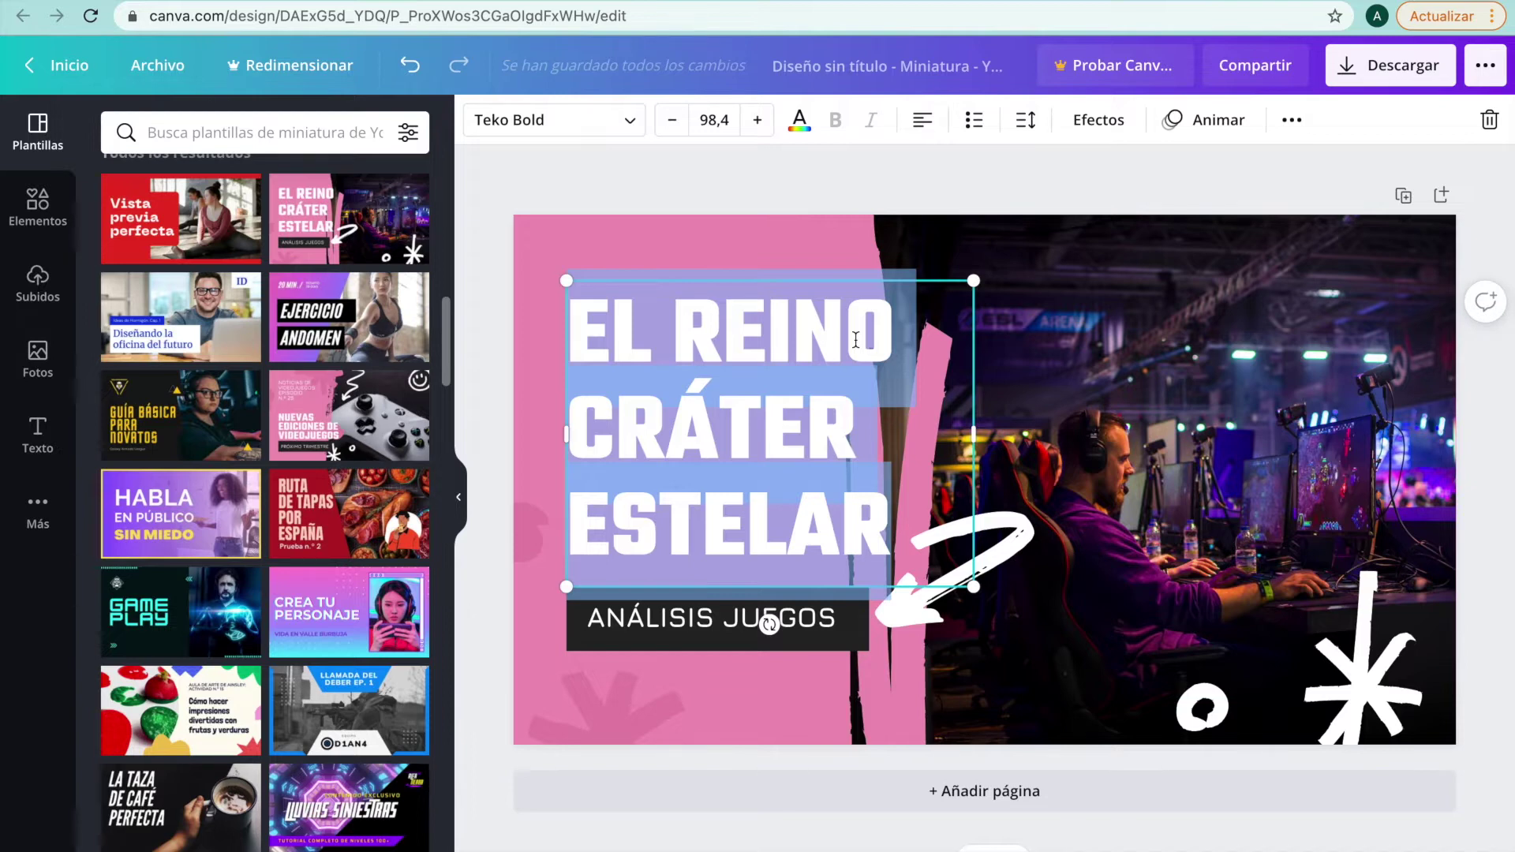
{"action": "type", "text": "CÓMO"}
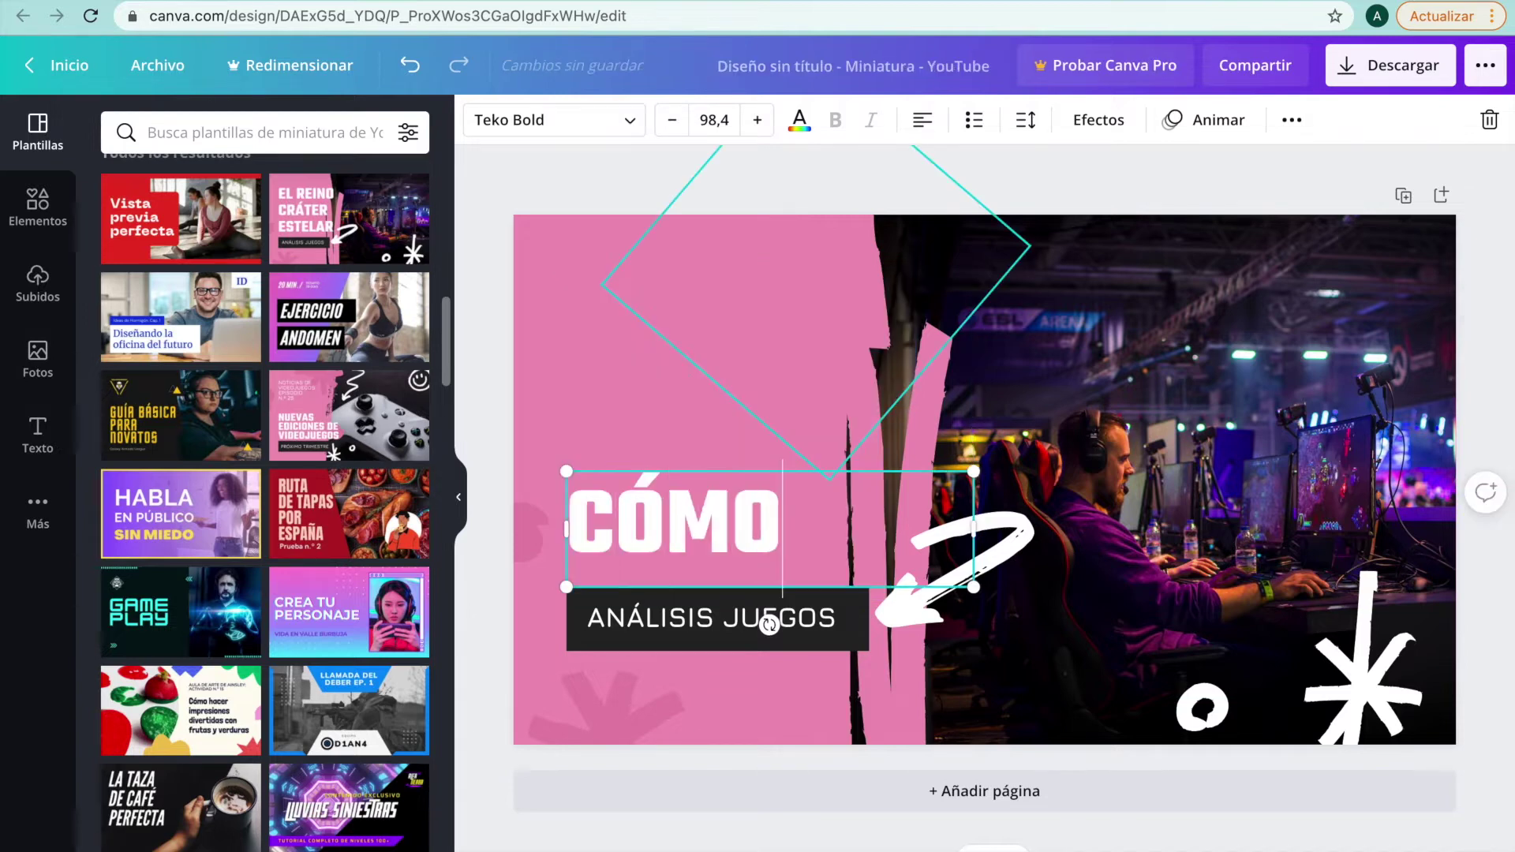
{"action": "key", "text": "Return"}
{"action": "type", "text": "HACER"}
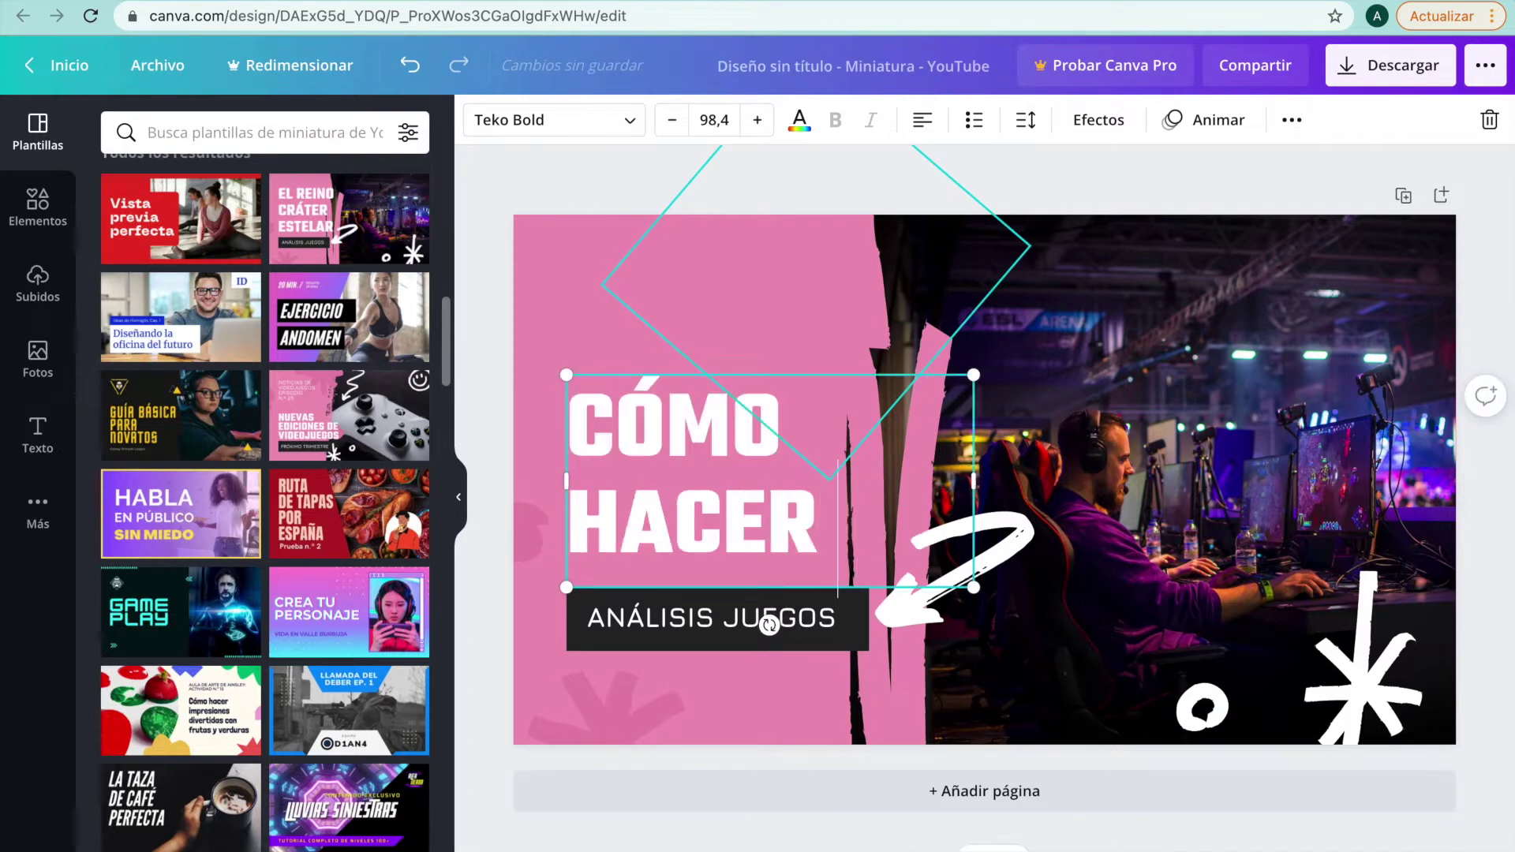
{"action": "key", "text": "Return"}
{"action": "type", "text": "UNA MIN"}
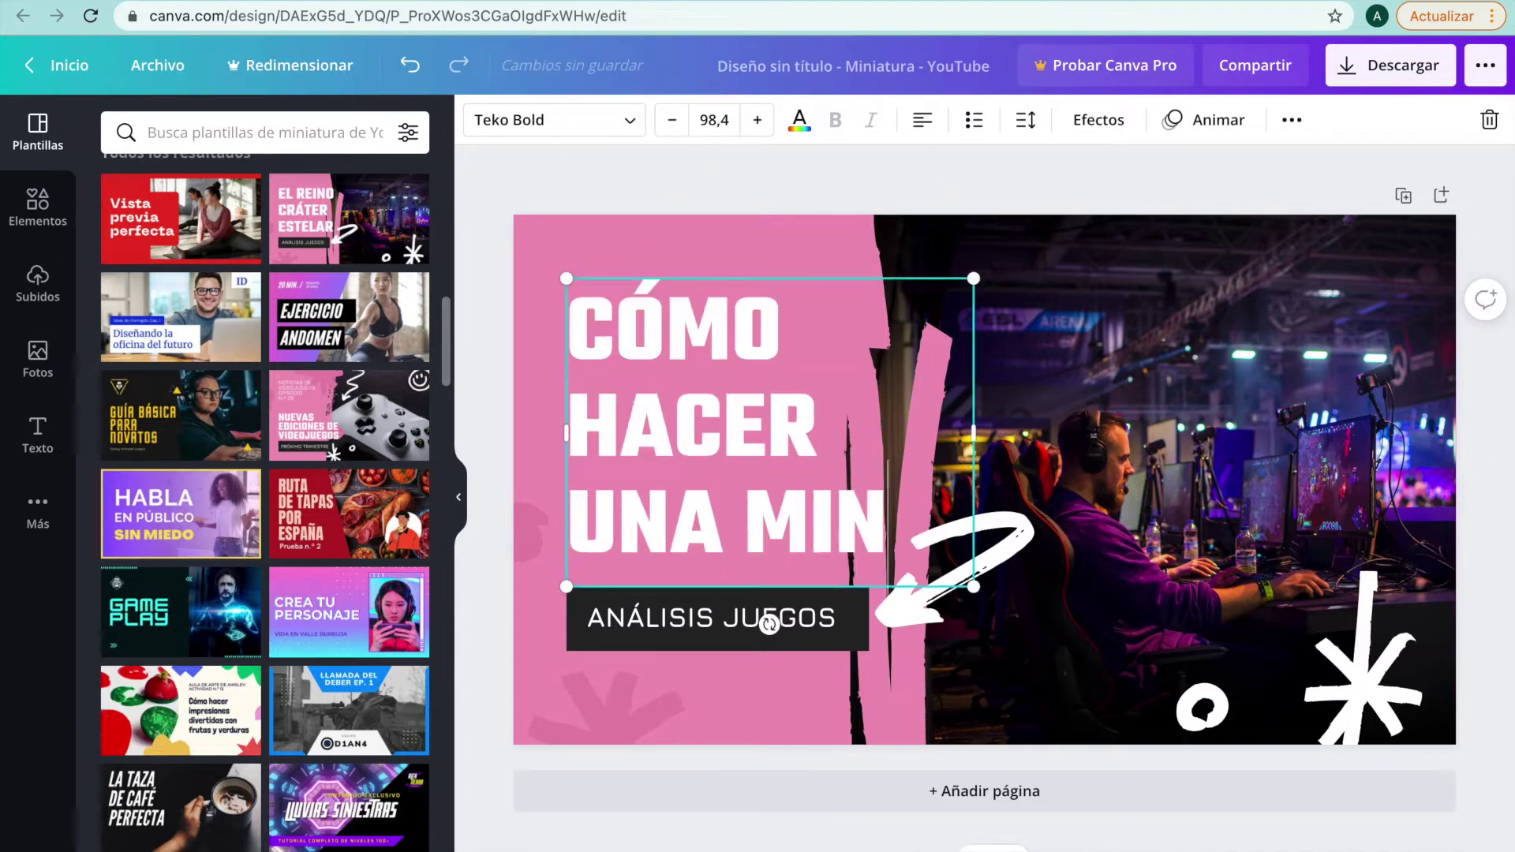
{"action": "type", "text": "IATURA"}
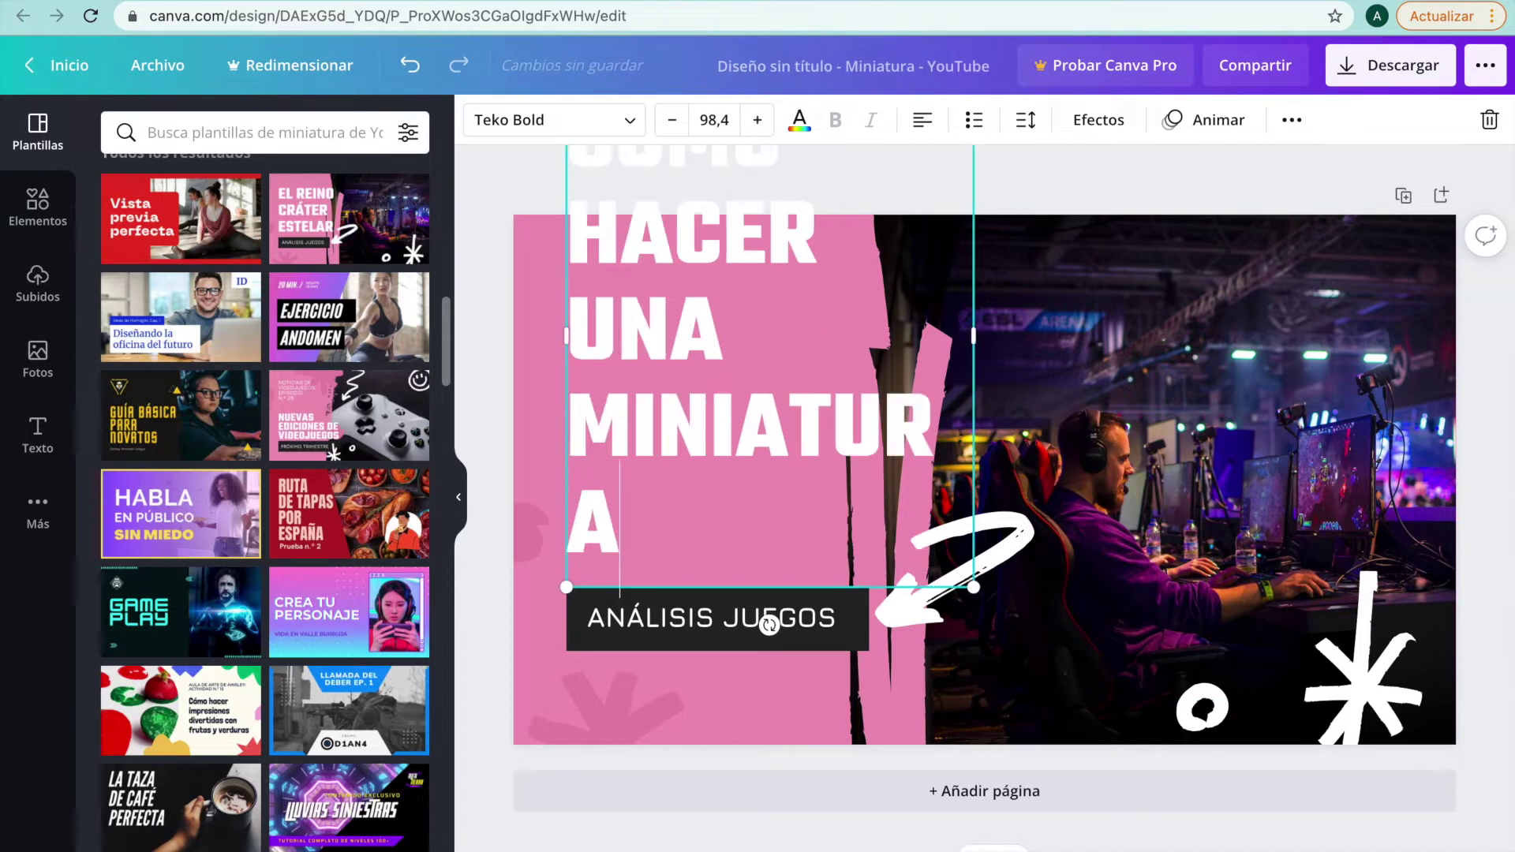
{"action": "type", "text": " DE"}
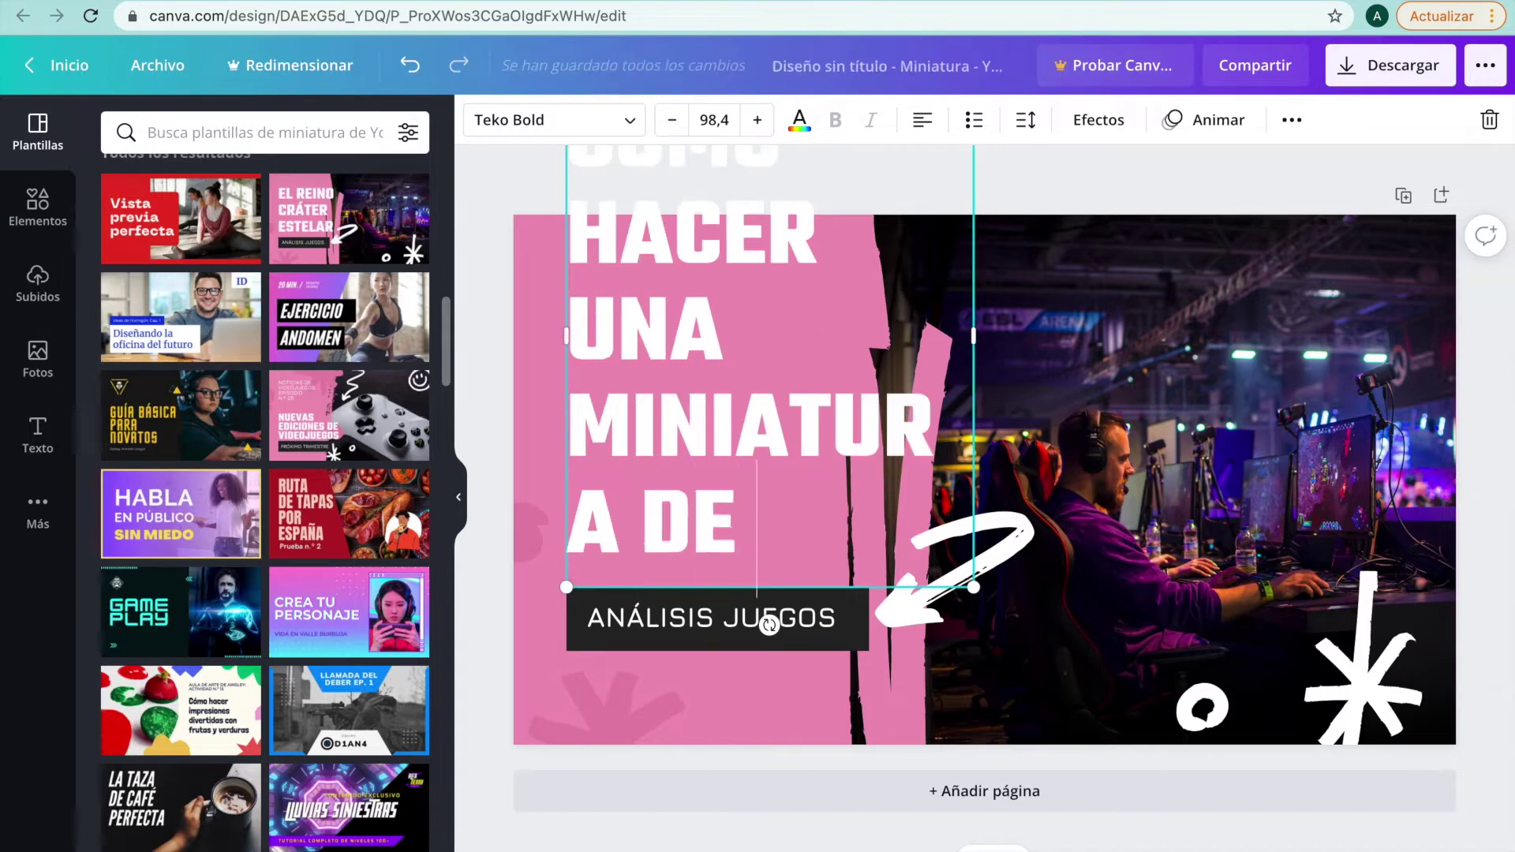
{"action": "type", "text": " YOUT"}
{"action": "key", "text": "BackSpace"}
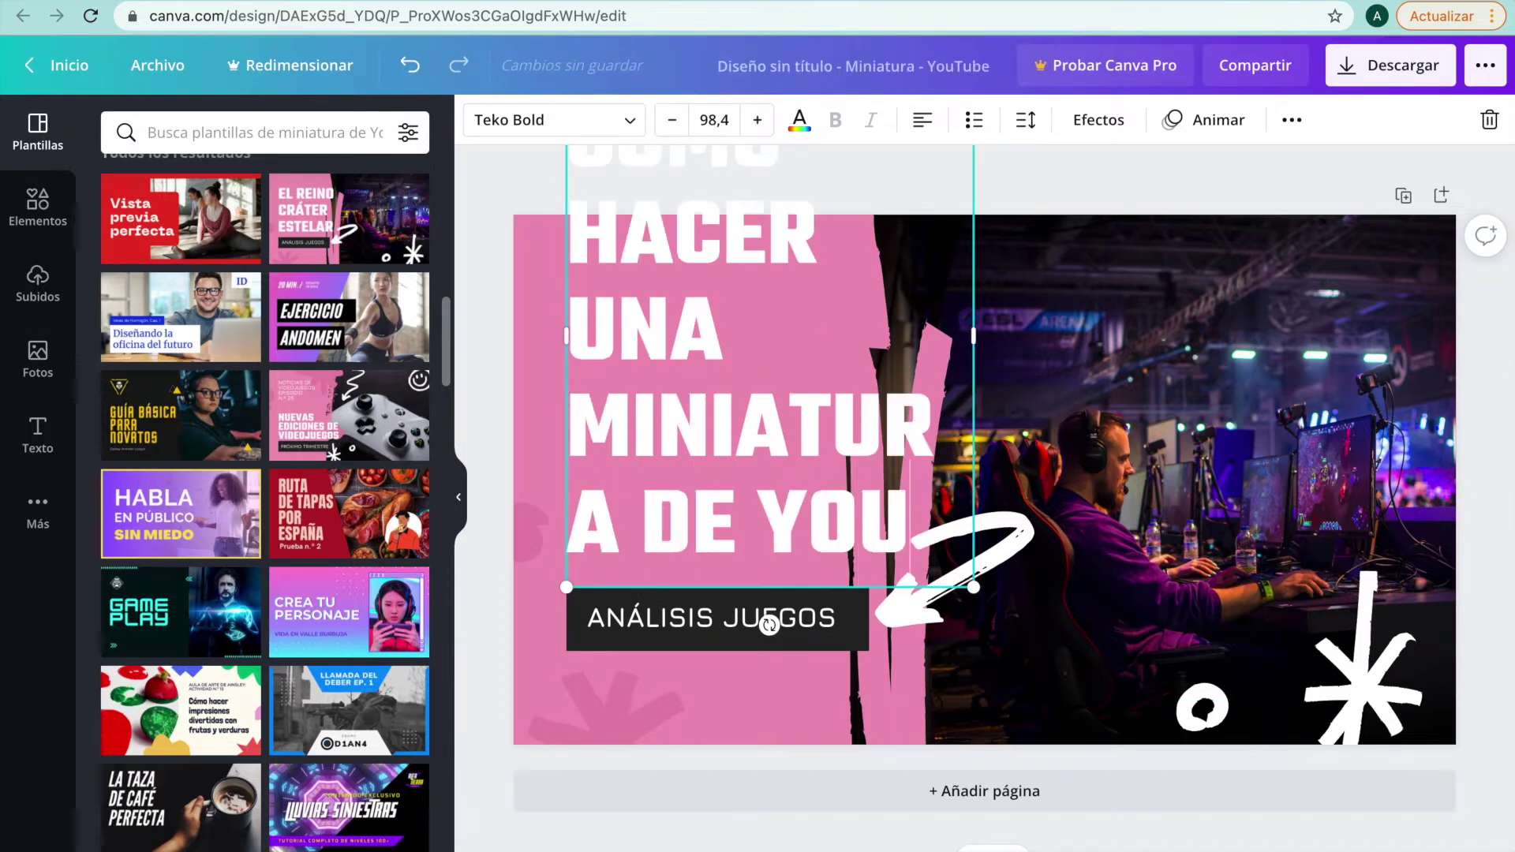
{"action": "type", "text": "TUBE"}
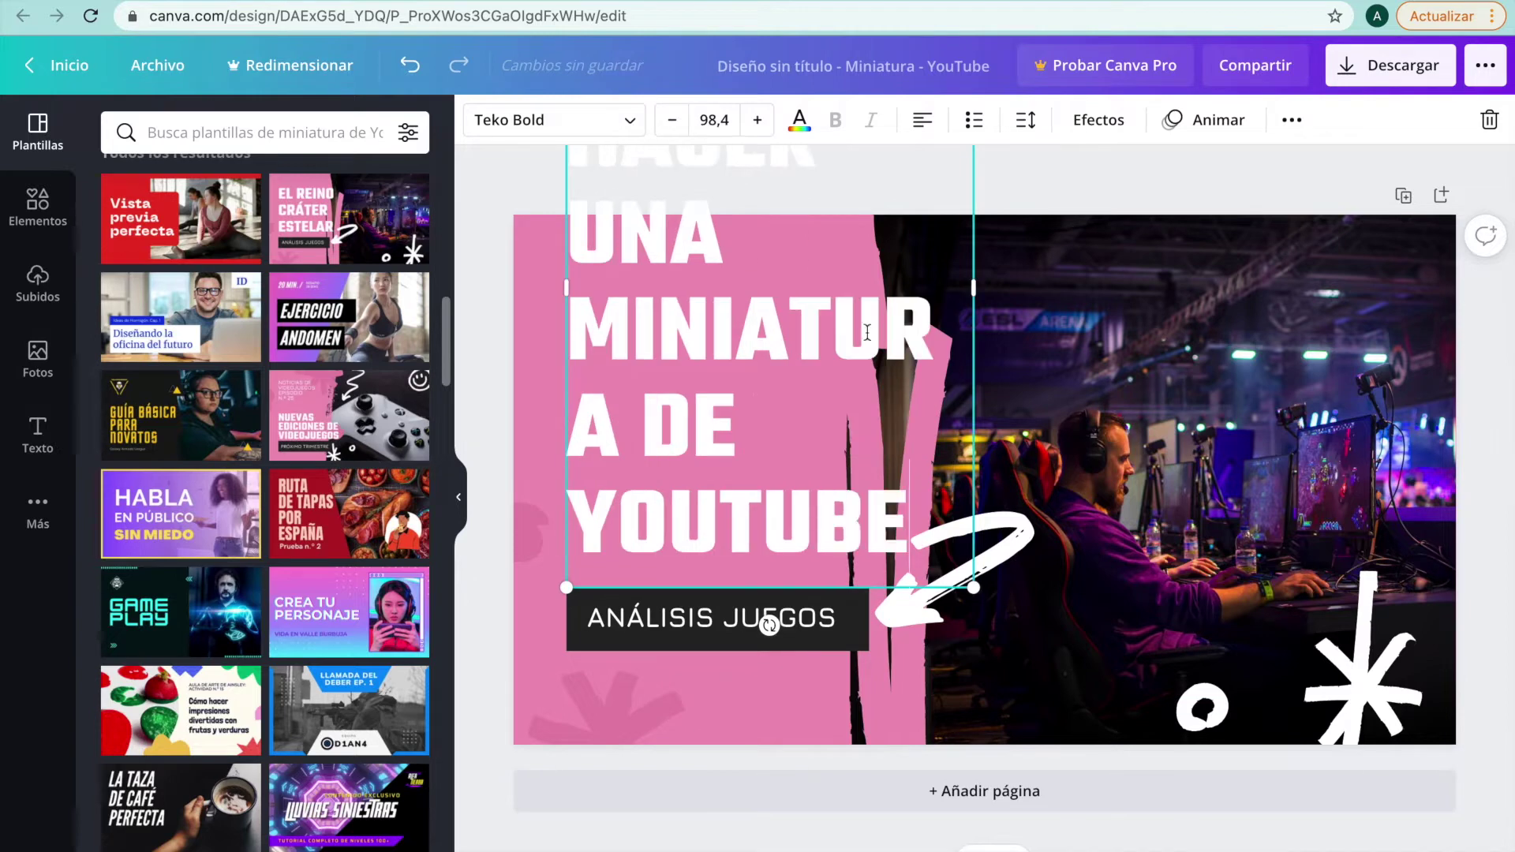
Replace the subtitle "ANÁLISIS JUEGOS" in the black box with "en canva"
{"action": "left_click", "coordinate": [715, 618]}
{"action": "left_click", "coordinate": [715, 618]}
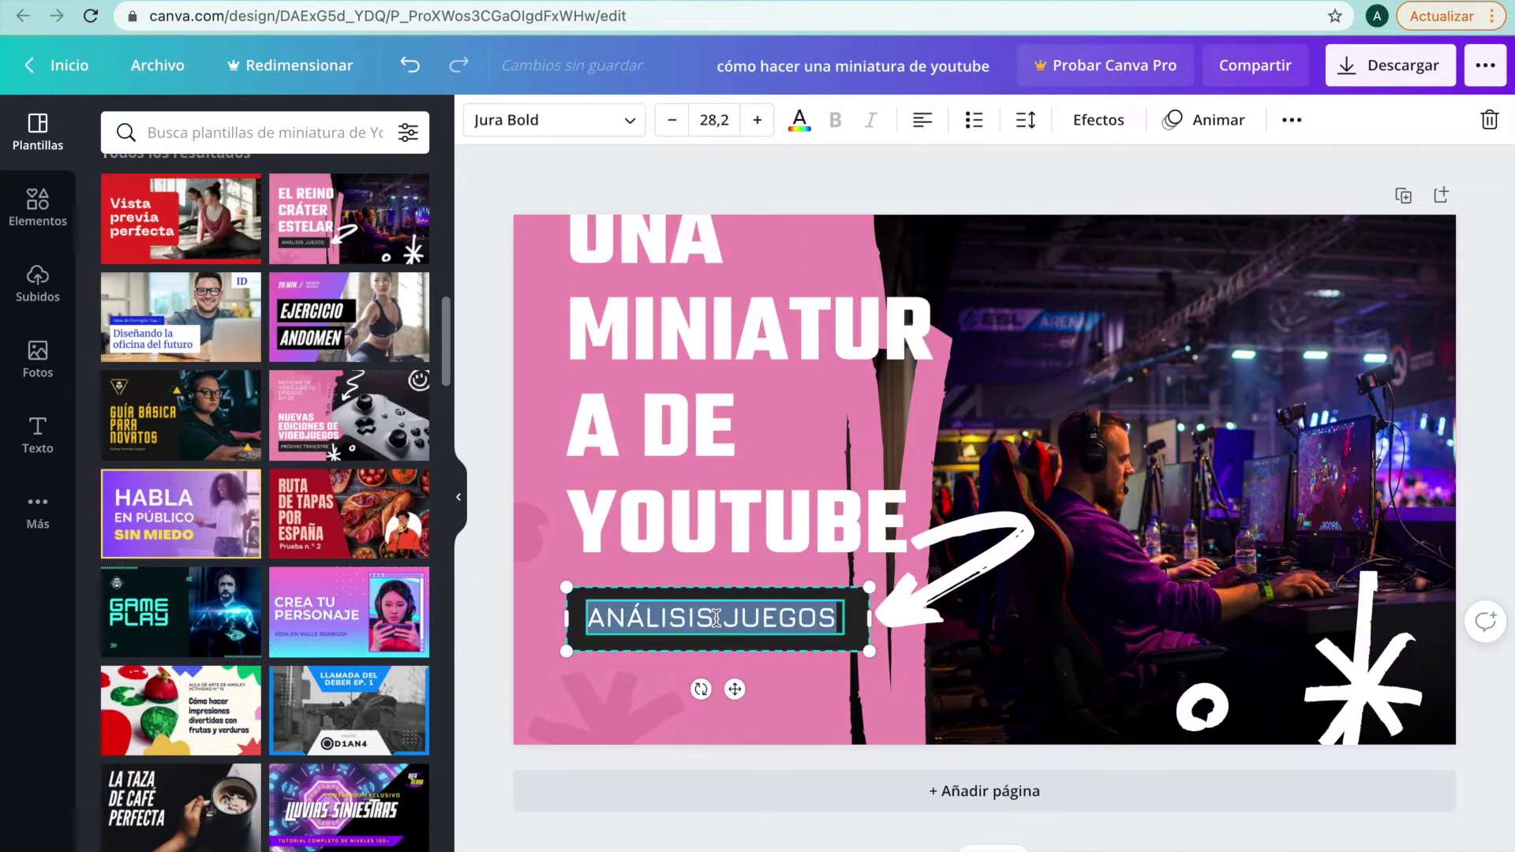
{"action": "type", "text": "en ca"}
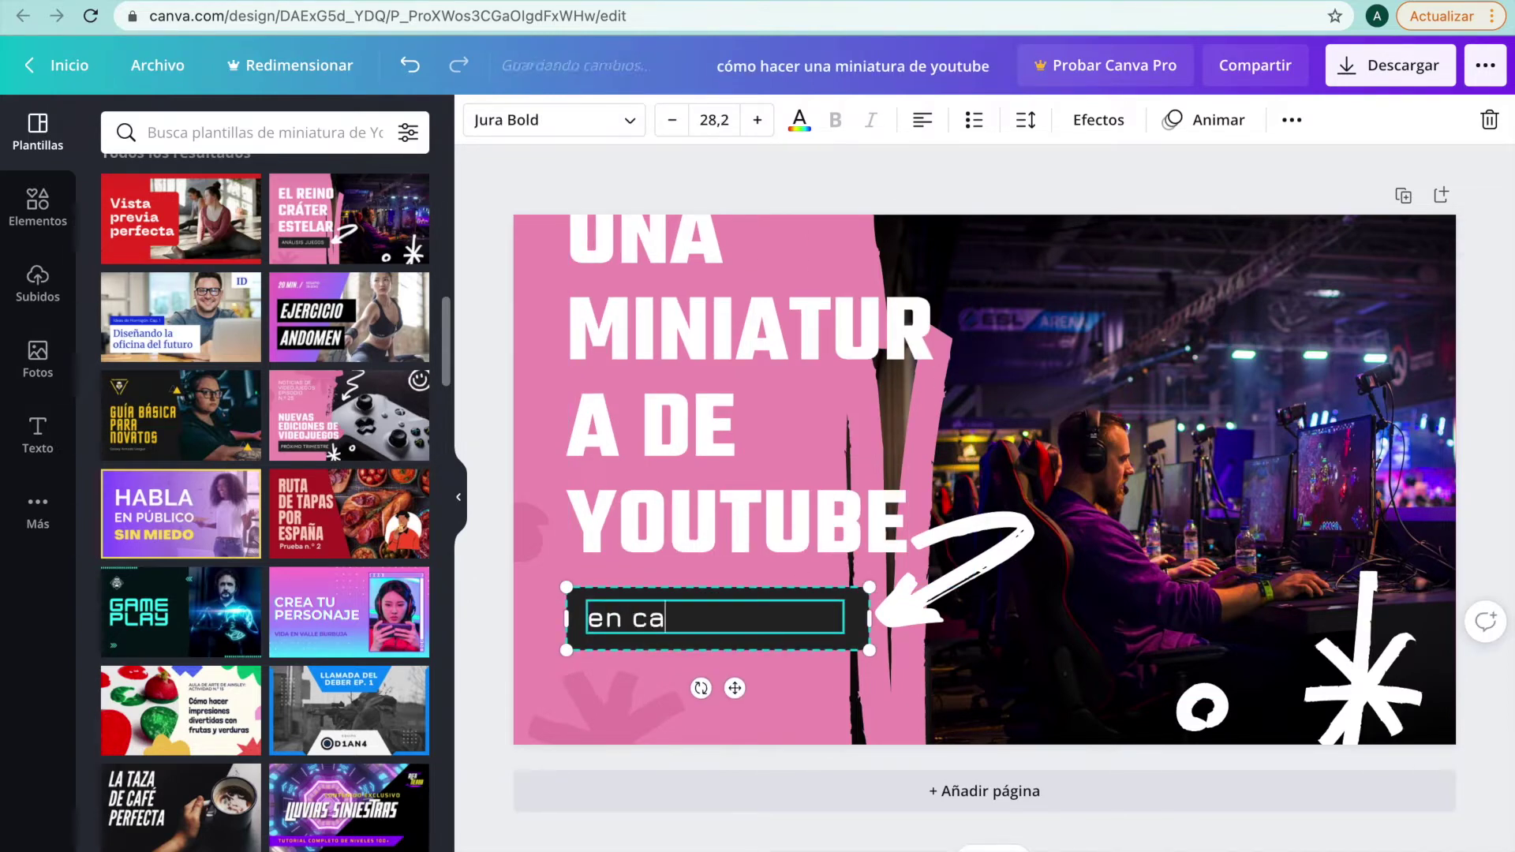
{"action": "key", "text": "BackSpace"}
{"action": "type", "text": "anva"}
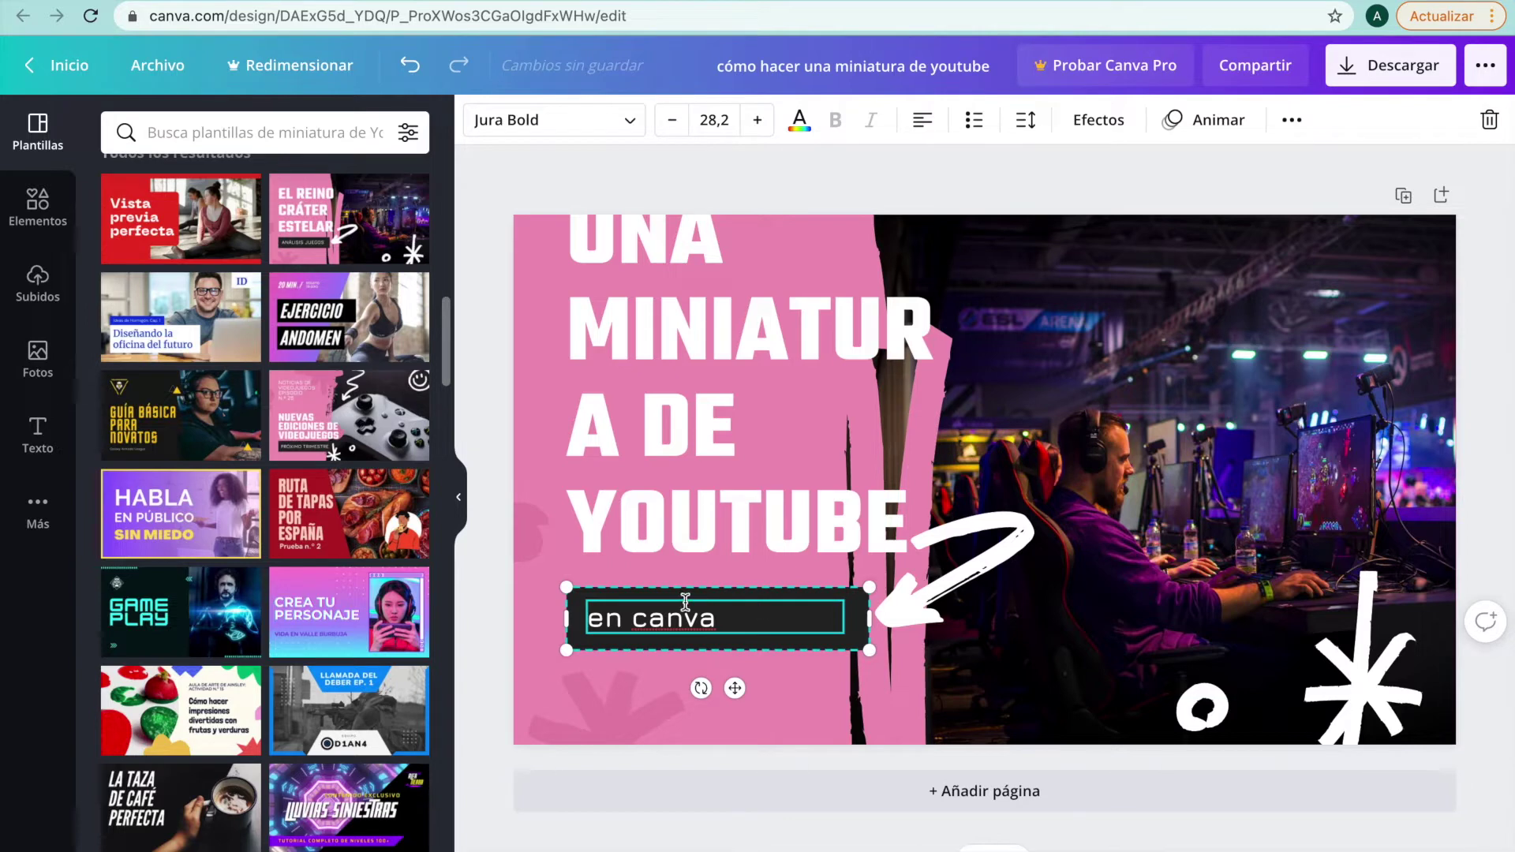
Reduce the font size of the entire title text to 84,4
{"action": "left_click", "coordinate": [843, 498]}
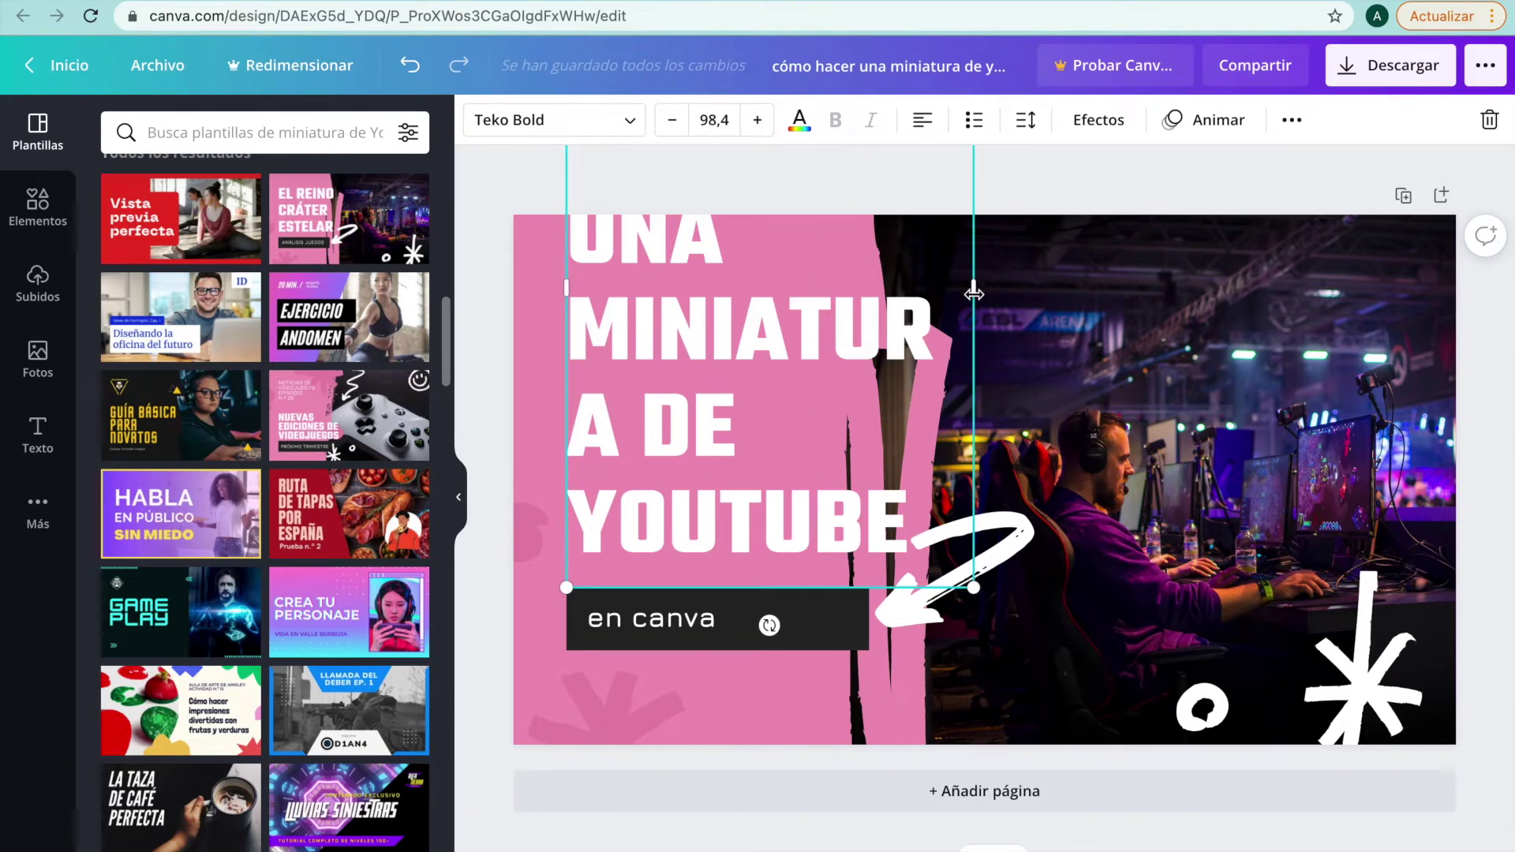
{"action": "left_click", "coordinate": [917, 522]}
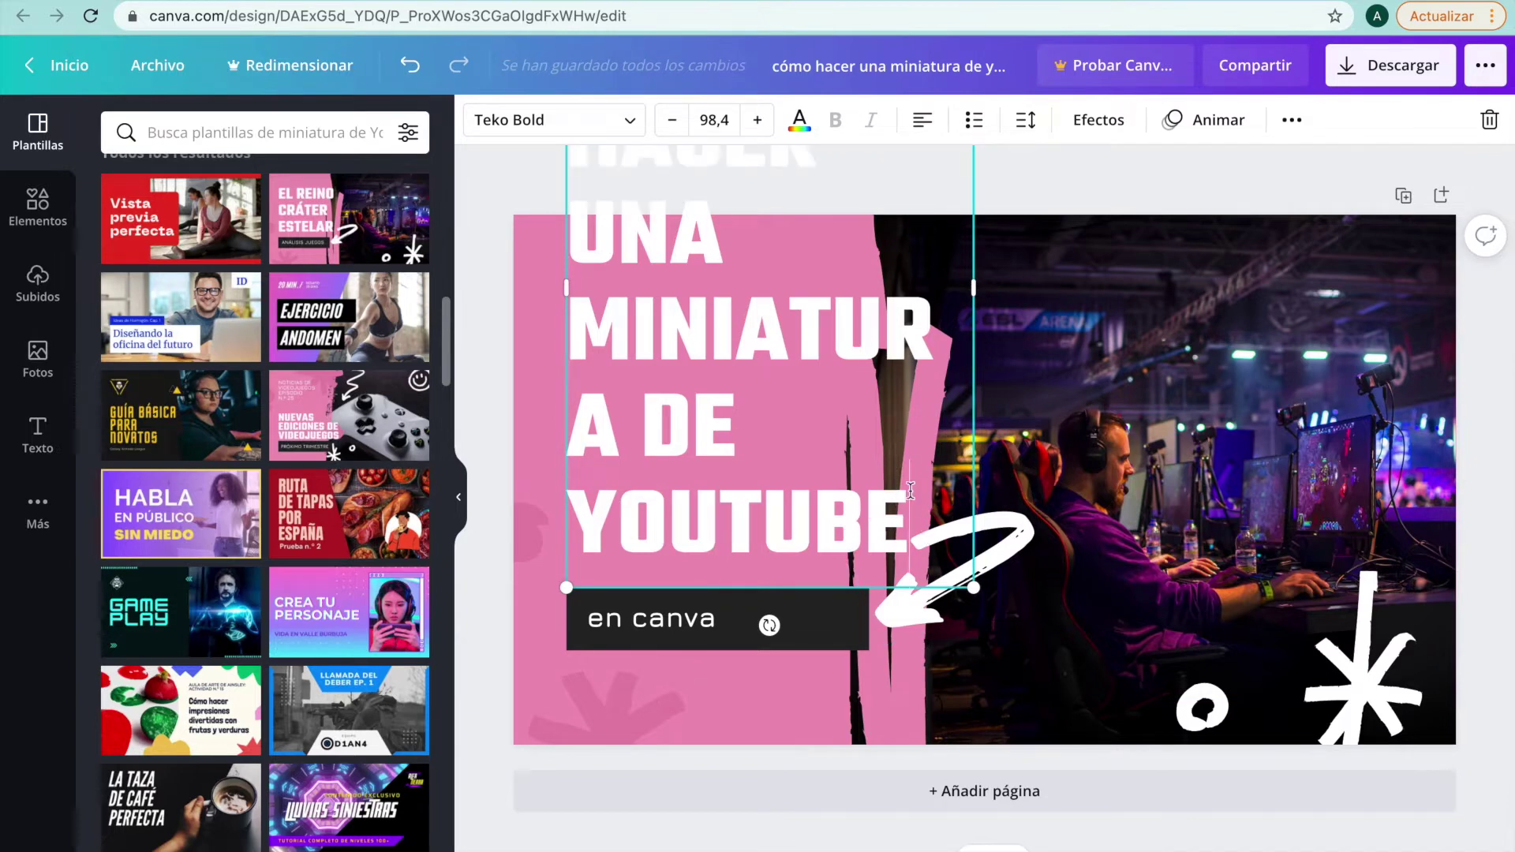
{"action": "left_click_drag", "start_coordinate": [913, 513], "coordinate": [554, 172]}
{"action": "left_click", "coordinate": [675, 123]}
{"action": "left_click", "coordinate": [674, 122]}
{"action": "left_click", "coordinate": [675, 122]}
{"action": "left_click", "coordinate": [674, 123]}
{"action": "left_click", "coordinate": [675, 122]}
{"action": "left_click", "coordinate": [675, 122]}
{"action": "left_click", "coordinate": [674, 122]}
{"action": "left_click", "coordinate": [674, 123]}
{"action": "left_click", "coordinate": [674, 122]}
{"action": "left_click", "coordinate": [675, 123]}
{"action": "left_click", "coordinate": [675, 122]}
{"action": "left_click", "coordinate": [675, 123]}
{"action": "left_click", "coordinate": [674, 123]}
{"action": "left_click", "coordinate": [674, 123]}
{"action": "left_click", "coordinate": [769, 363]}
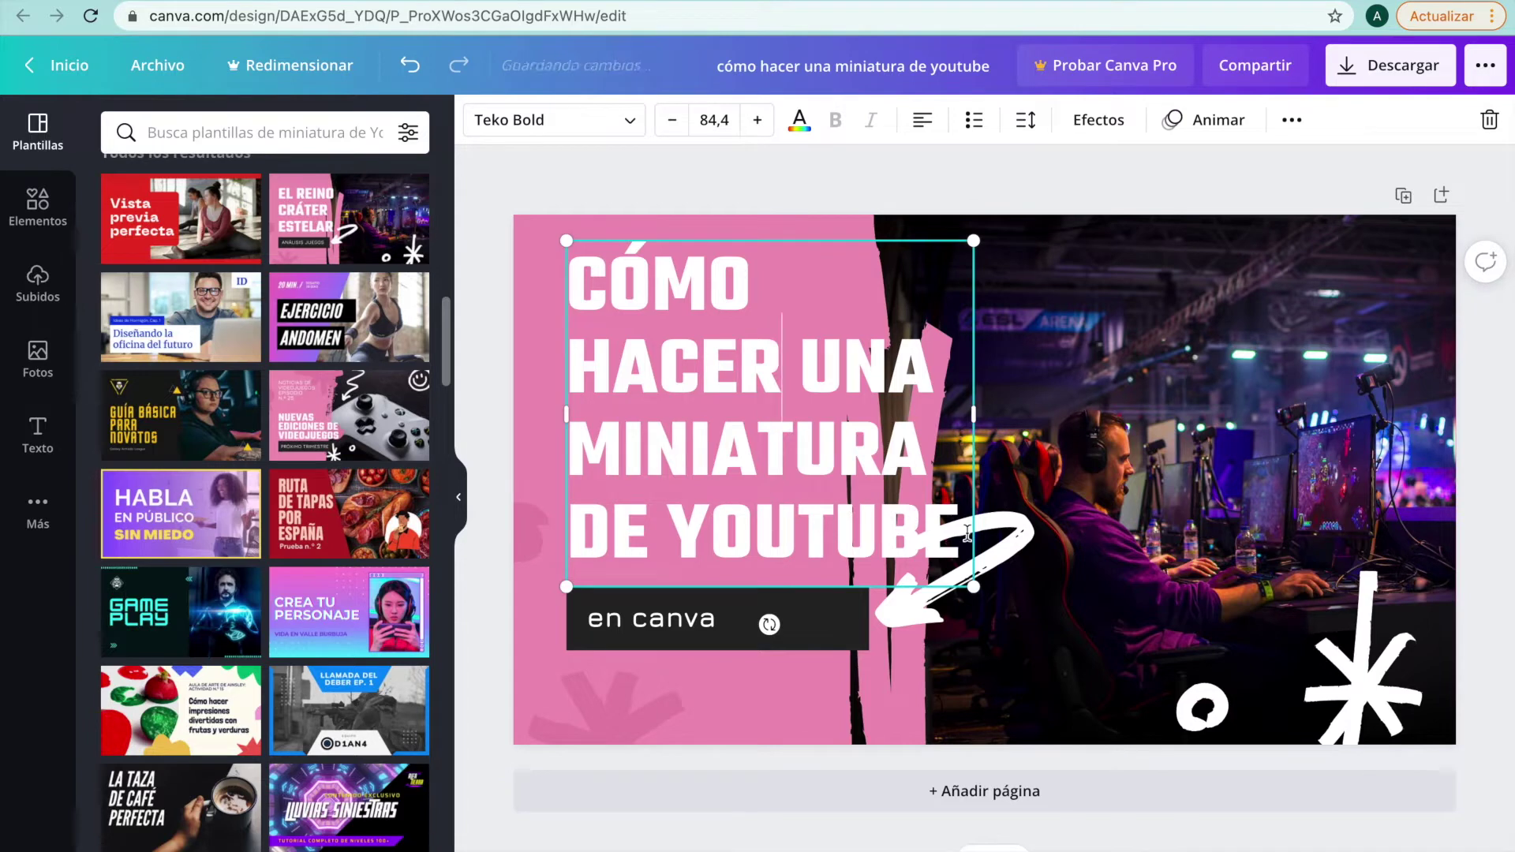
Reduce the whole title's font size to 76,4 and widen its text box so the title wraps onto three lines
{"action": "left_click_drag", "start_coordinate": [949, 524], "coordinate": [558, 271]}
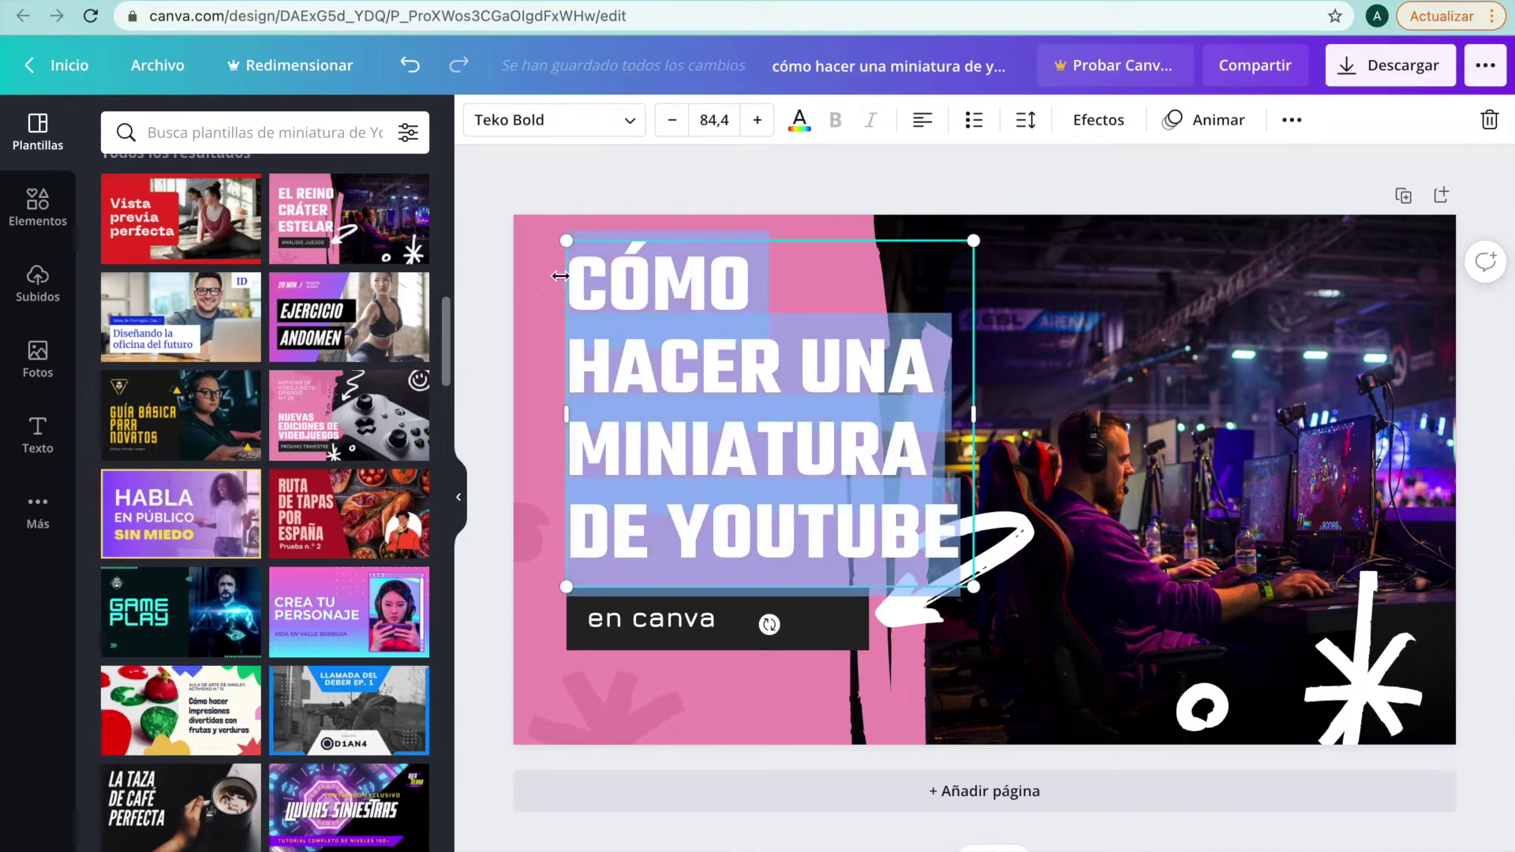
{"action": "left_click", "coordinate": [672, 120]}
{"action": "left_click", "coordinate": [672, 119]}
{"action": "left_click", "coordinate": [671, 120]}
{"action": "left_click", "coordinate": [672, 120]}
{"action": "left_click", "coordinate": [671, 120]}
{"action": "left_click", "coordinate": [672, 119]}
{"action": "left_click", "coordinate": [671, 120]}
{"action": "left_click", "coordinate": [671, 120]}
{"action": "left_click", "coordinate": [1262, 497]}
{"action": "left_click", "coordinate": [732, 429]}
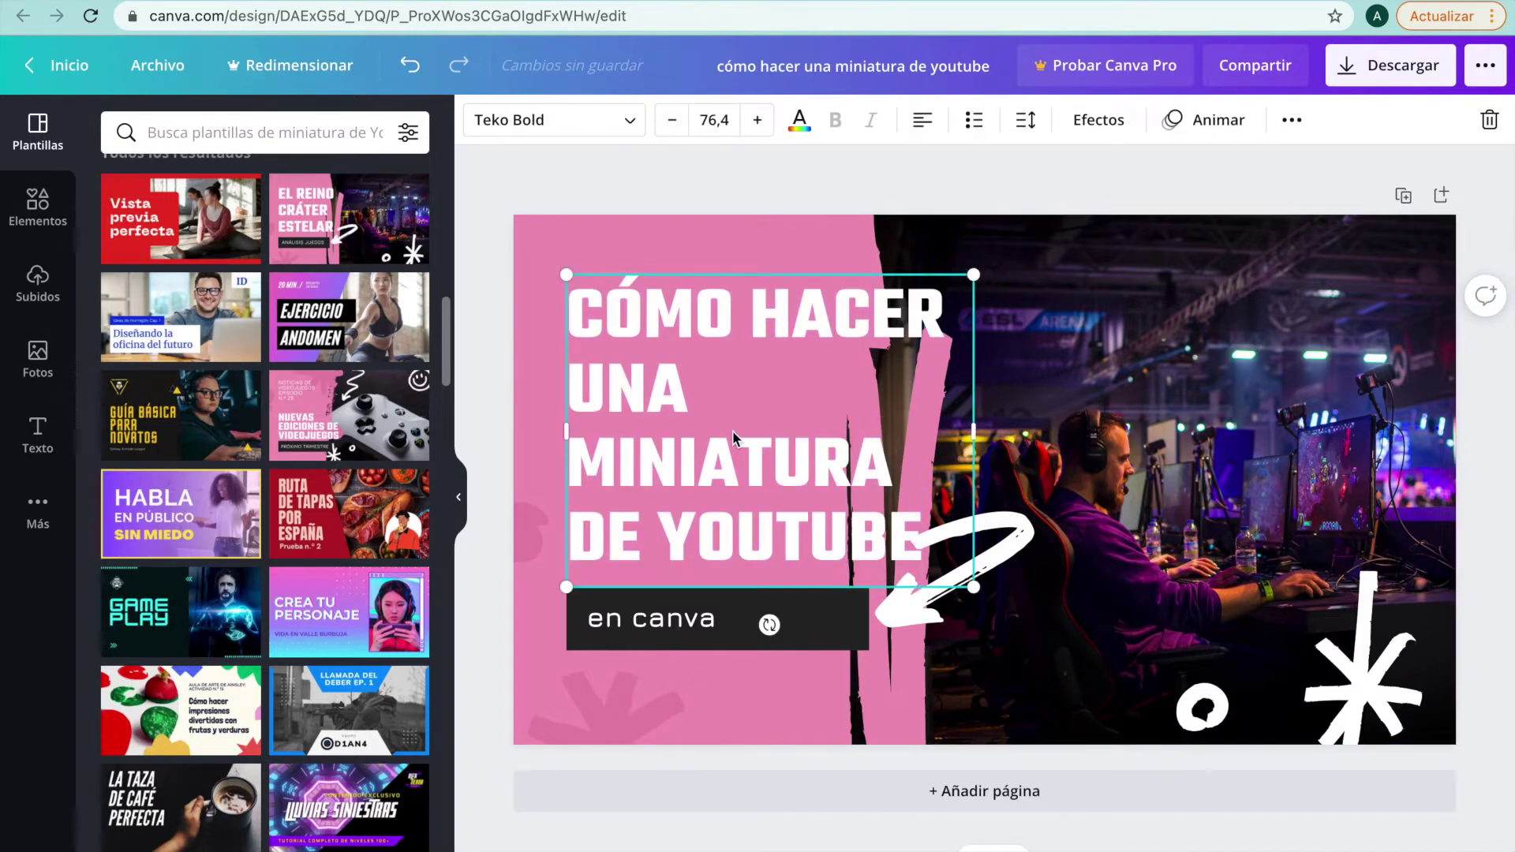
{"action": "left_click_drag", "start_coordinate": [978, 431], "coordinate": [1060, 423]}
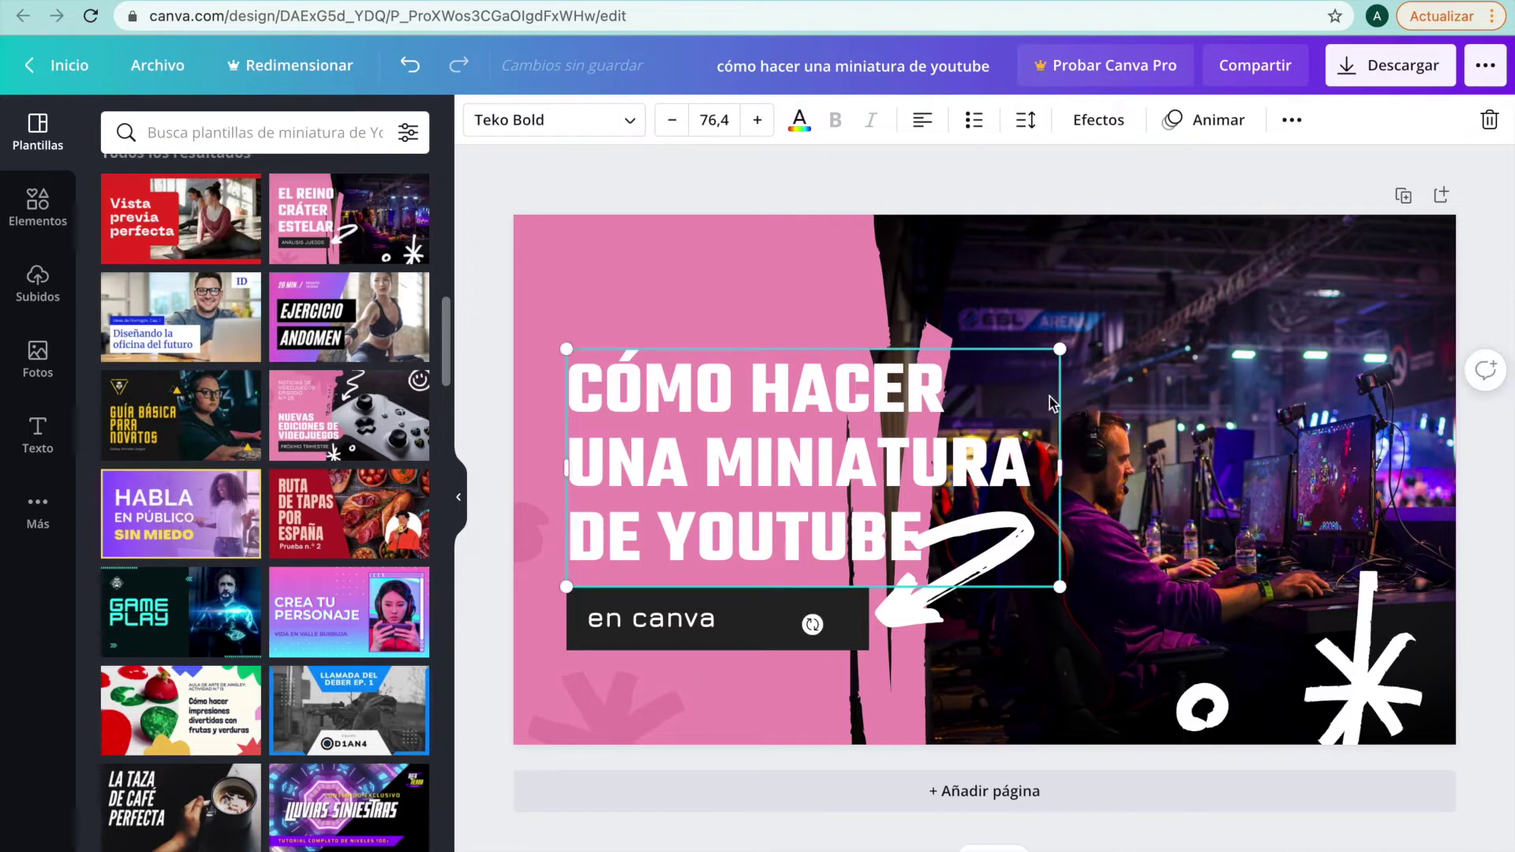